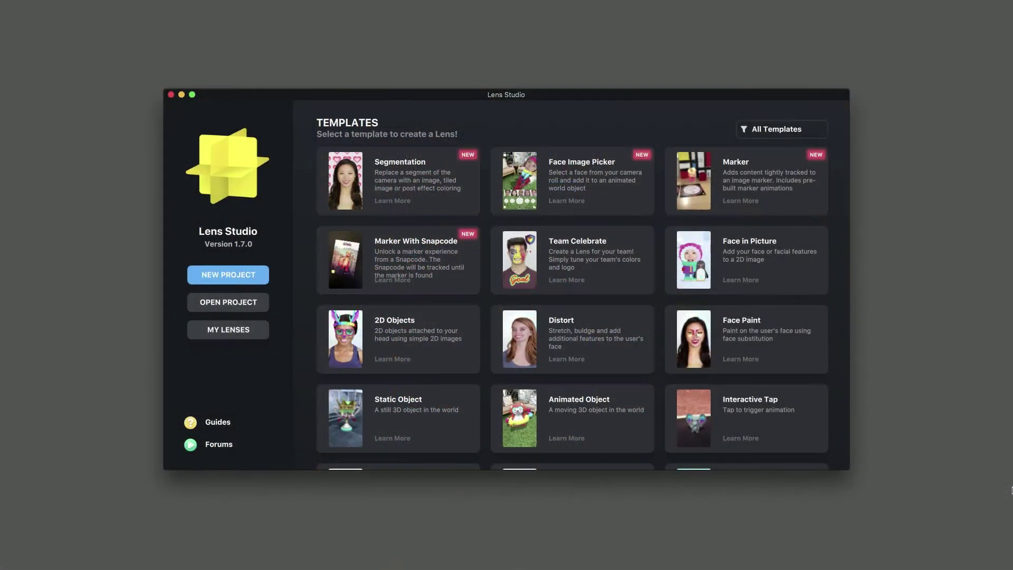
Start from the Marker With Snapcode template and add marker-image.png as a new Image Marker
click(413, 264)
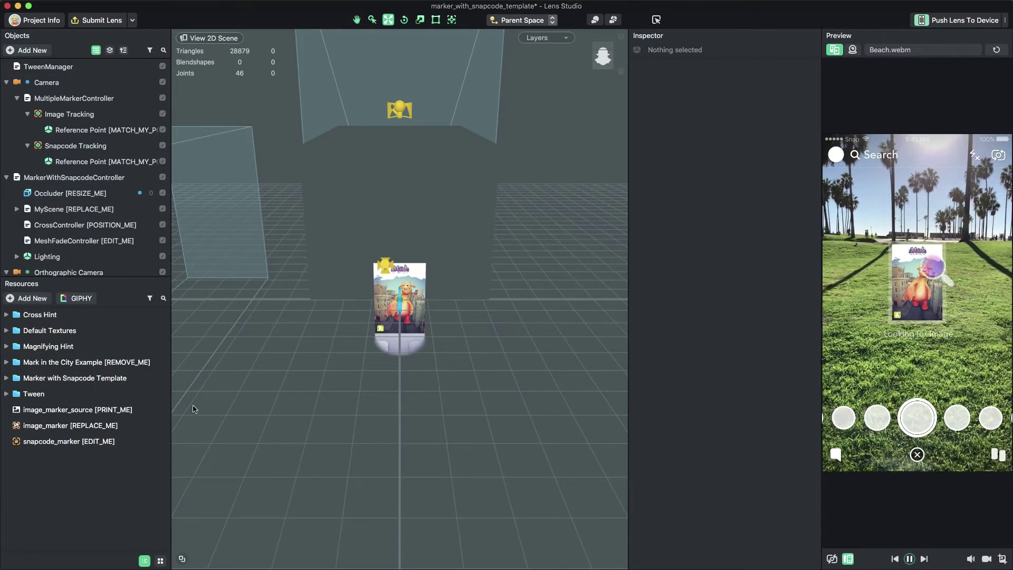
click(32, 298)
text(image)
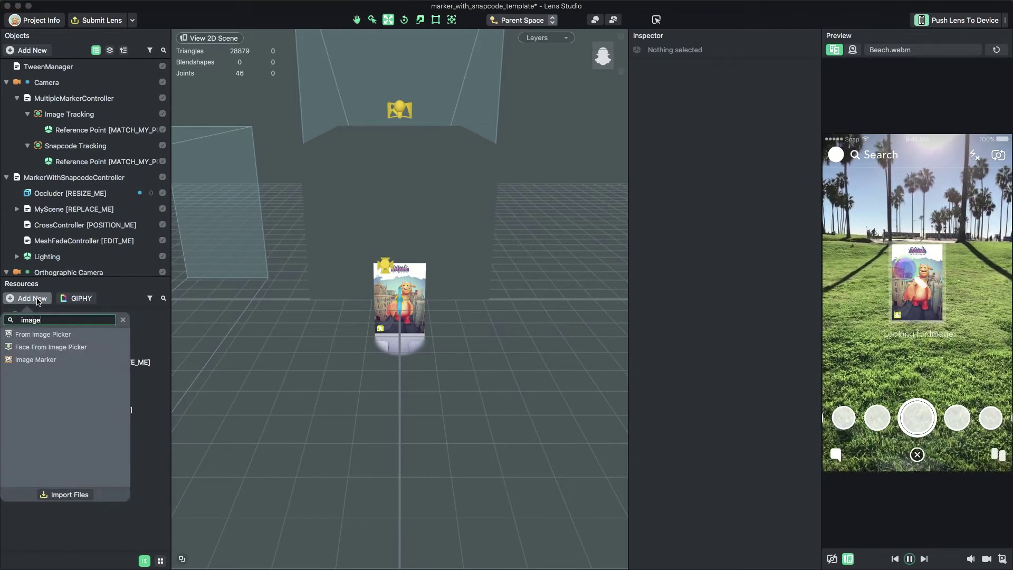
click(35, 359)
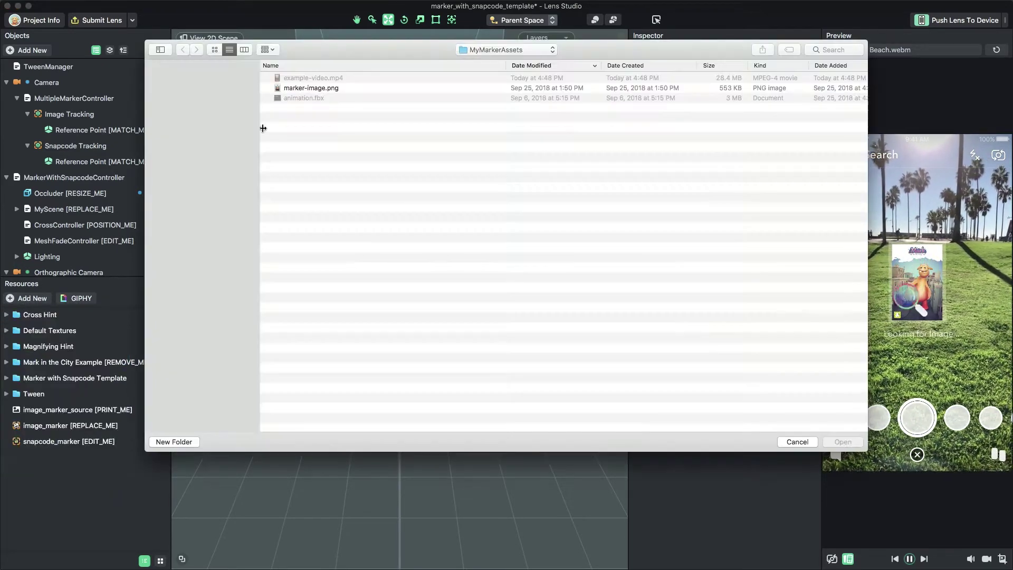
double_click(304, 87)
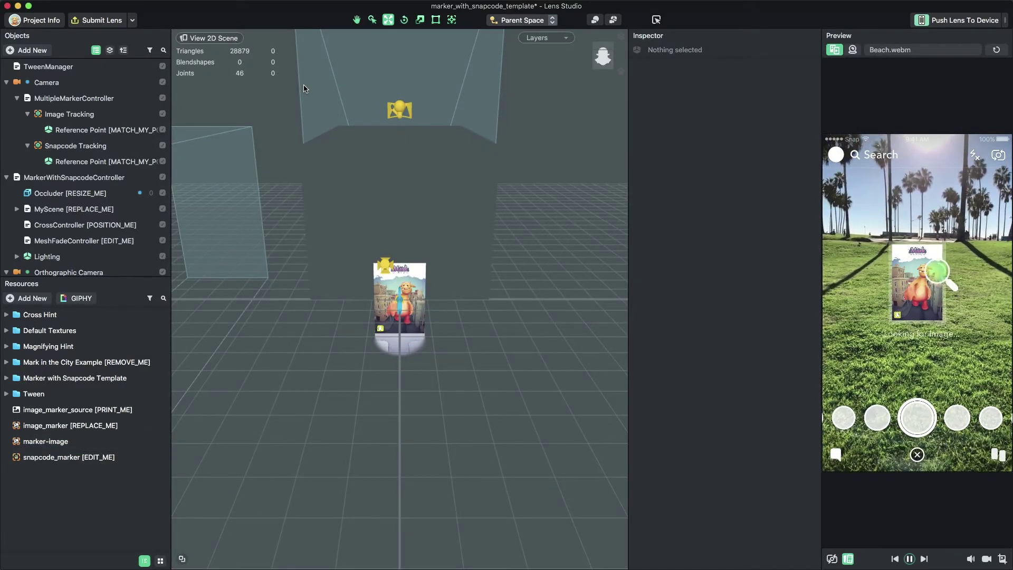
Set Image Tracking's Marker Tracking marker to marker-image
click(116, 114)
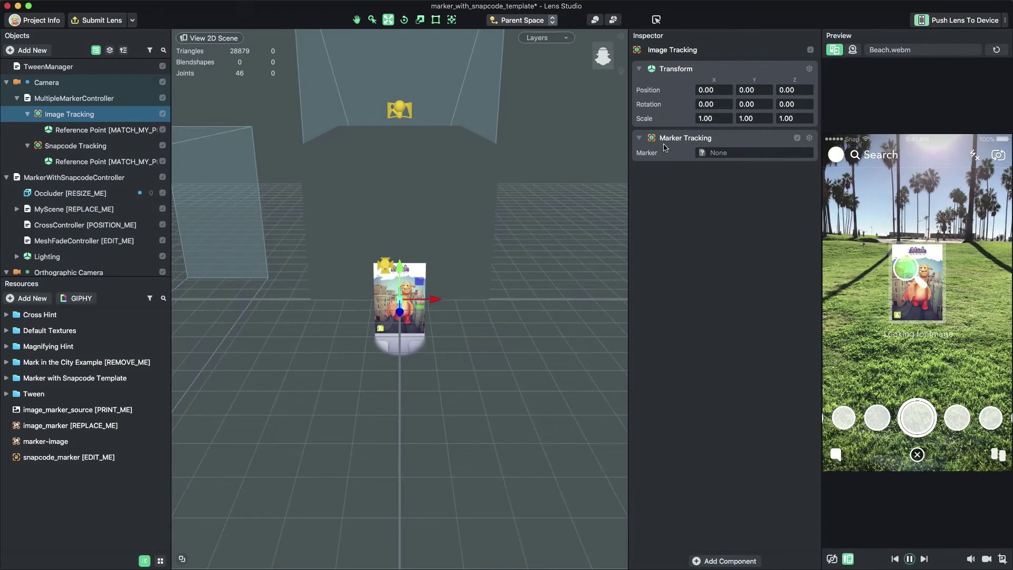
click(703, 152)
click(527, 191)
double_click(529, 193)
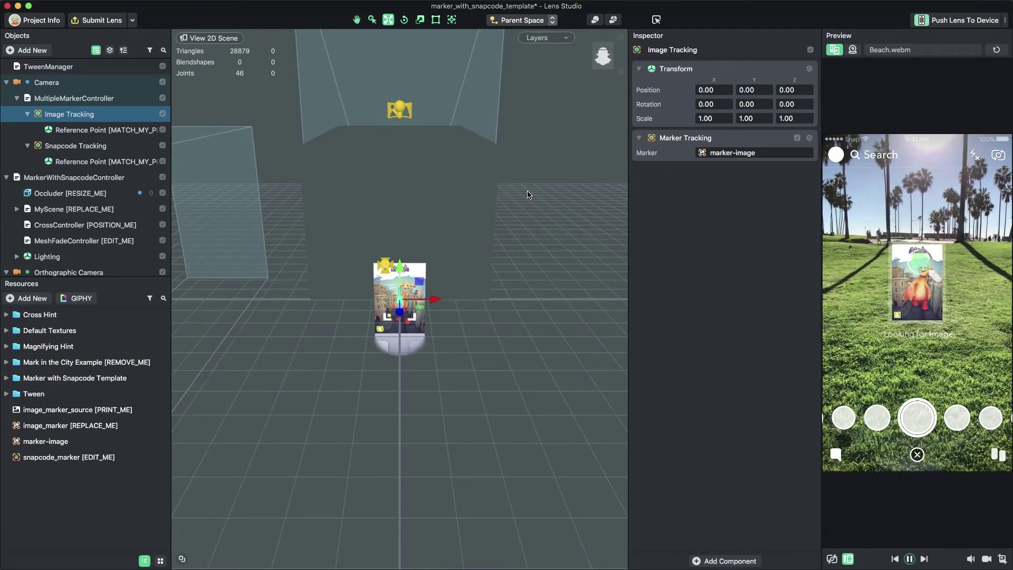
Give snapcode_marker a Marker Height of 2.50 and marker-image a height of 27.50
click(105, 457)
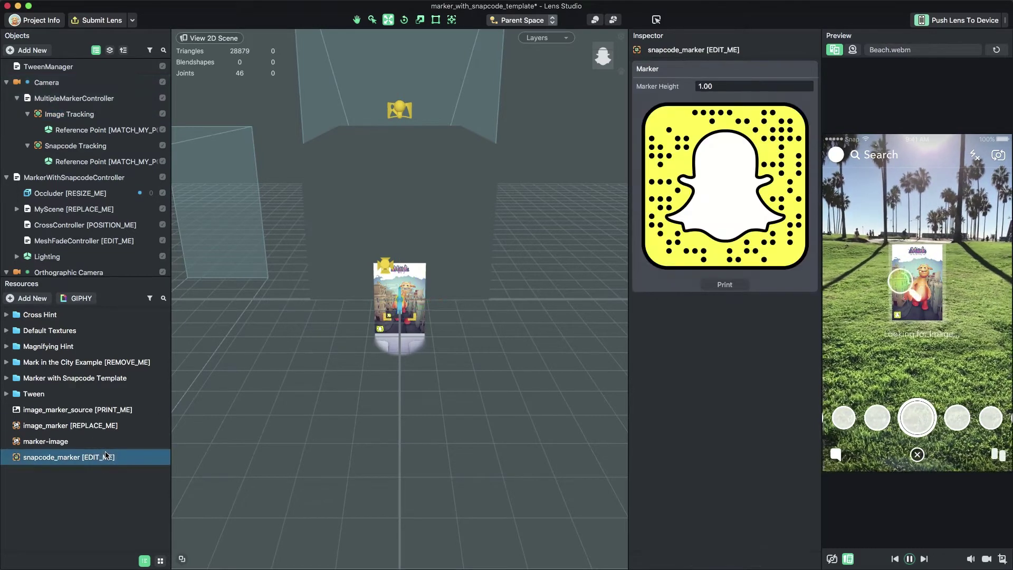
double_click(752, 87)
text(2.5)
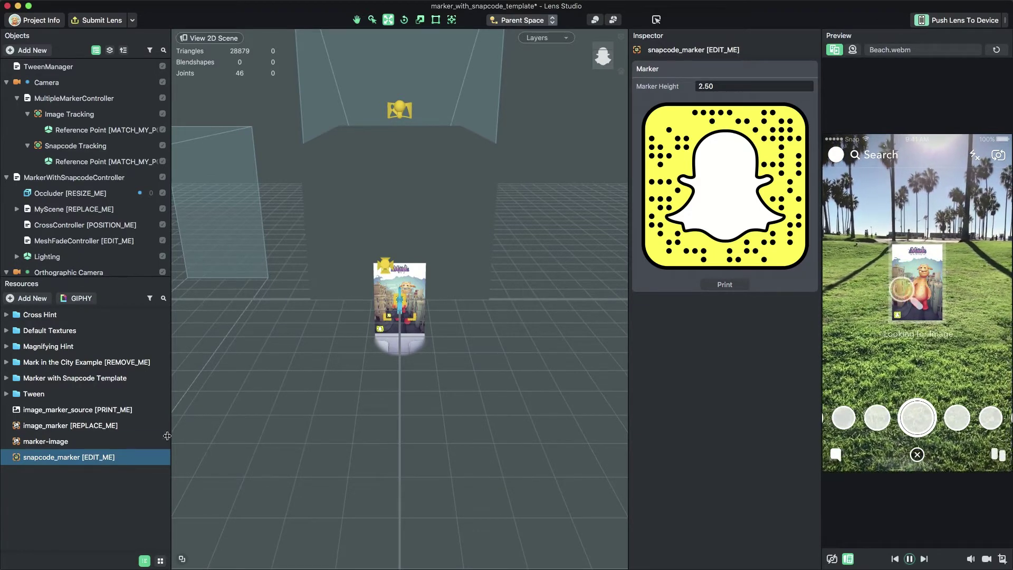
click(133, 437)
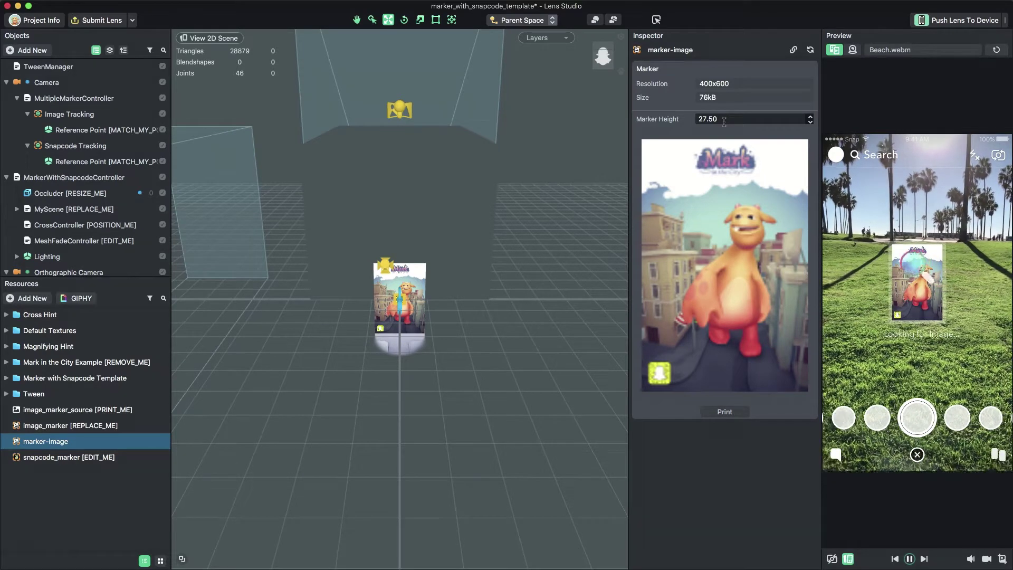
Drag Snapcode Tracking down and left onto the snapcode square at the marker's lower-left corner
click(128, 146)
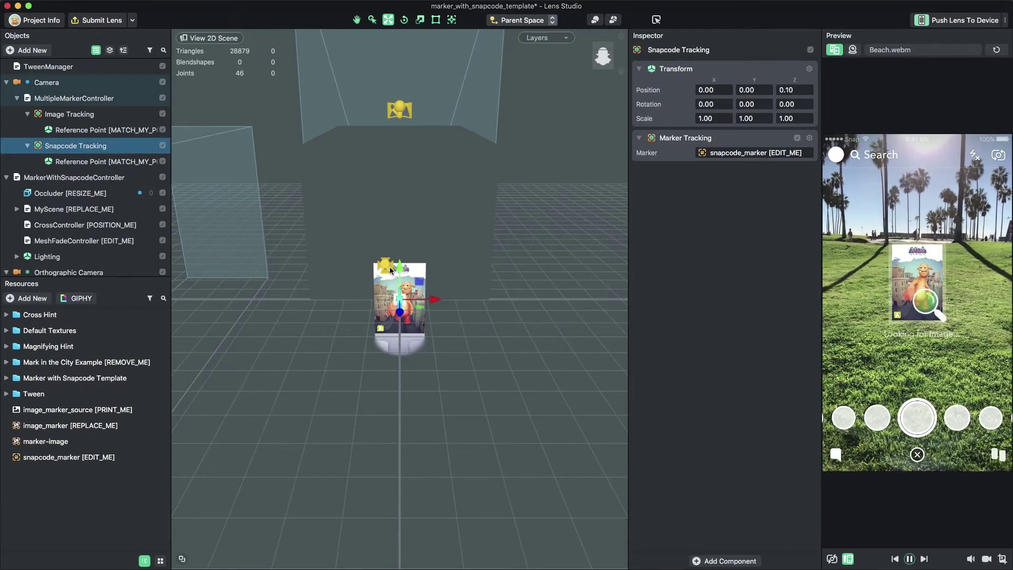
drag(398, 287, 398, 294)
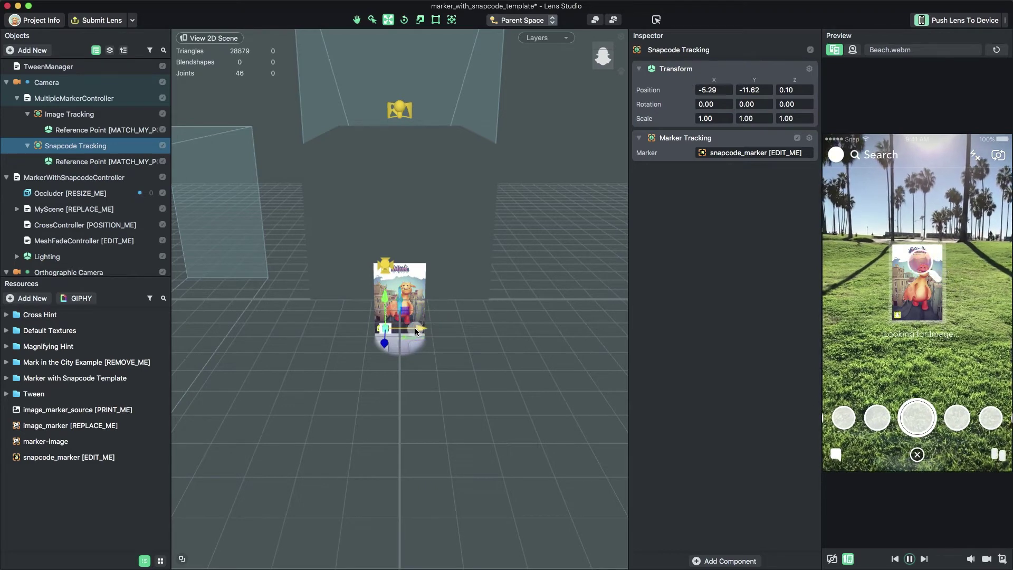
drag(415, 328, 414, 328)
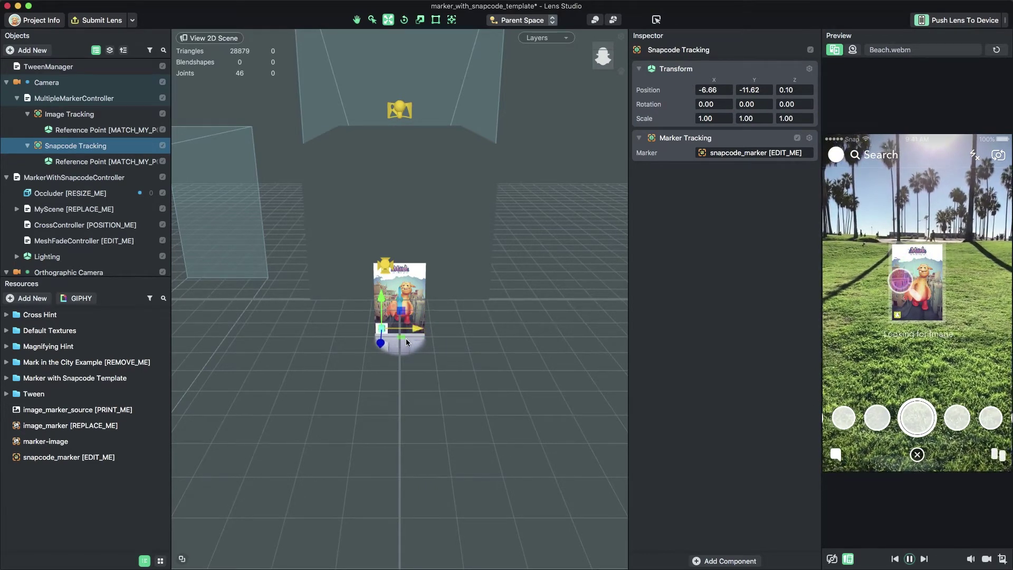
key(f)
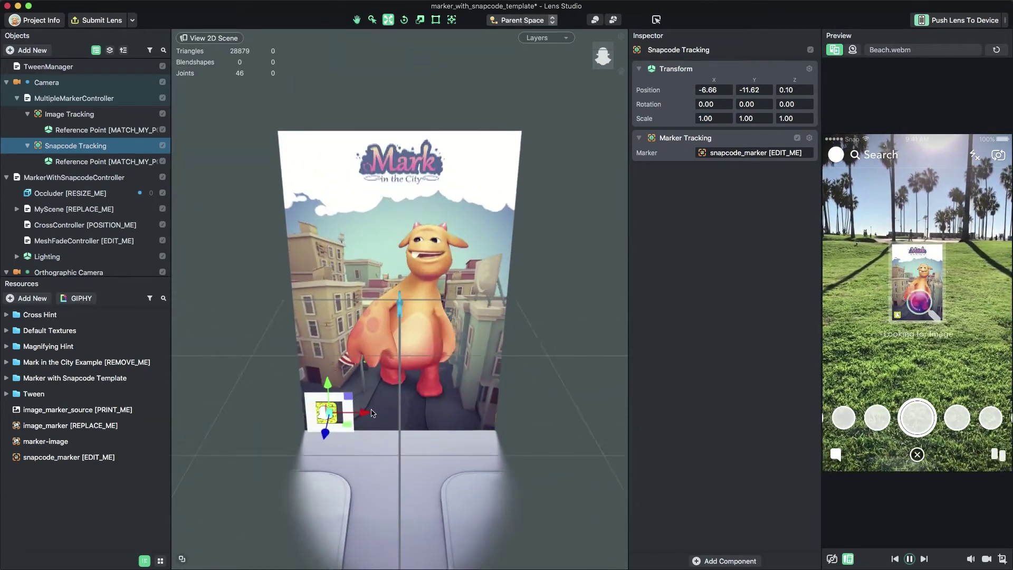
drag(366, 414, 362, 413)
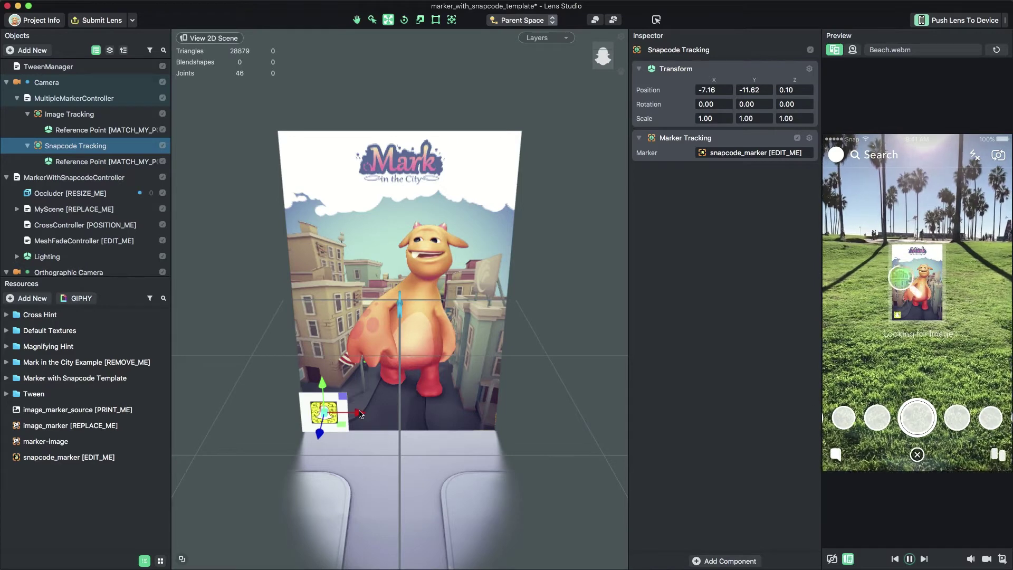
Duplicate Image Tracking's Reference Point and move the copy under Snapcode Tracking
right_click(115, 136)
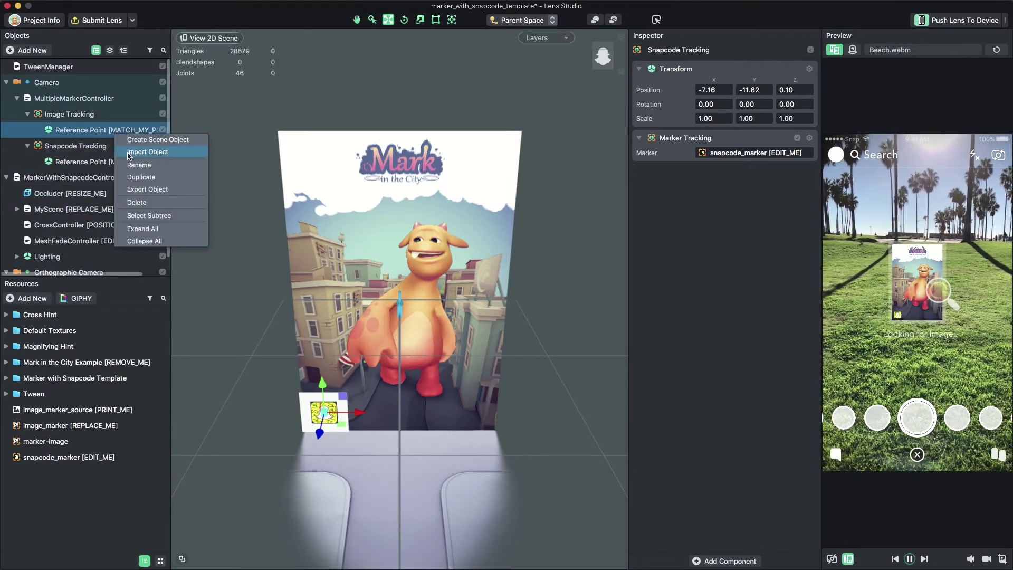
click(139, 176)
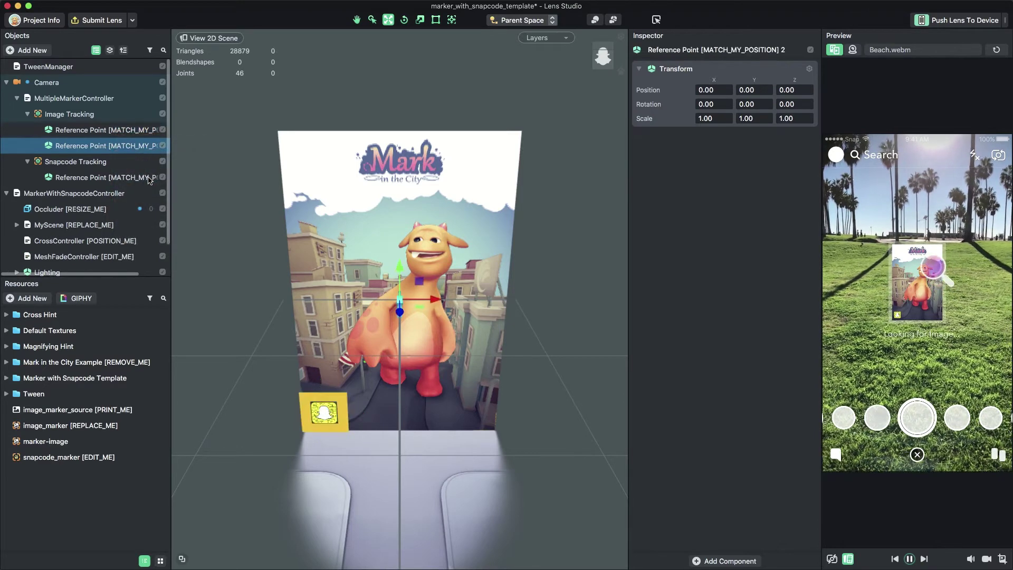
drag(108, 152, 101, 167)
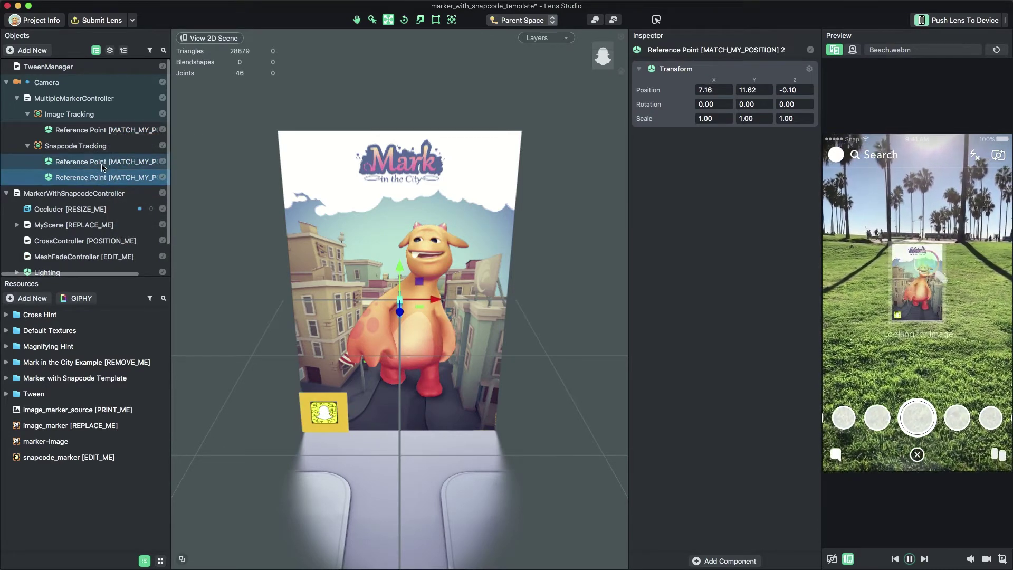
Delete Snapcode Tracking's old Reference Point and check both tracking objects' reference points
click(103, 166)
right_click(103, 165)
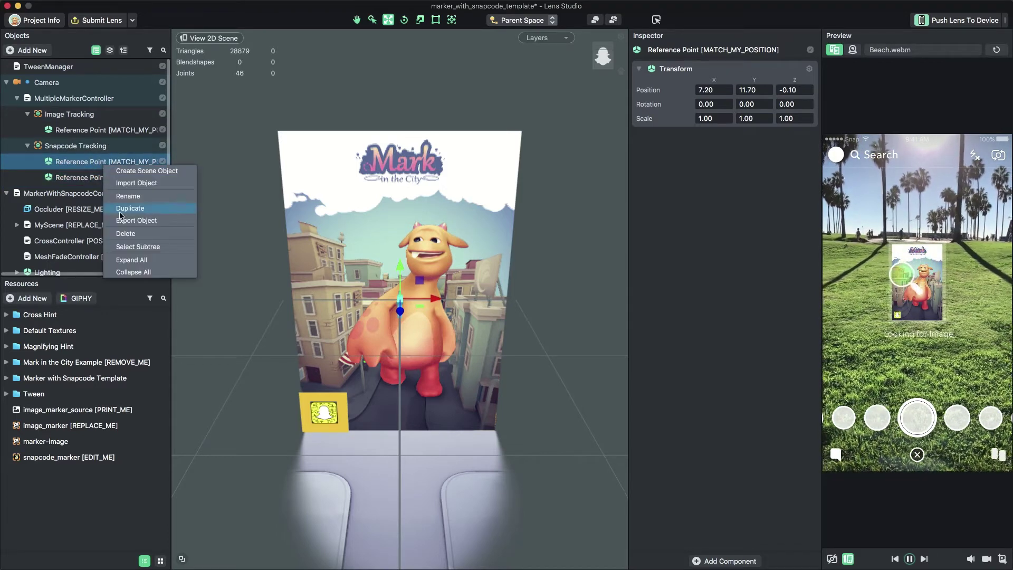
click(124, 235)
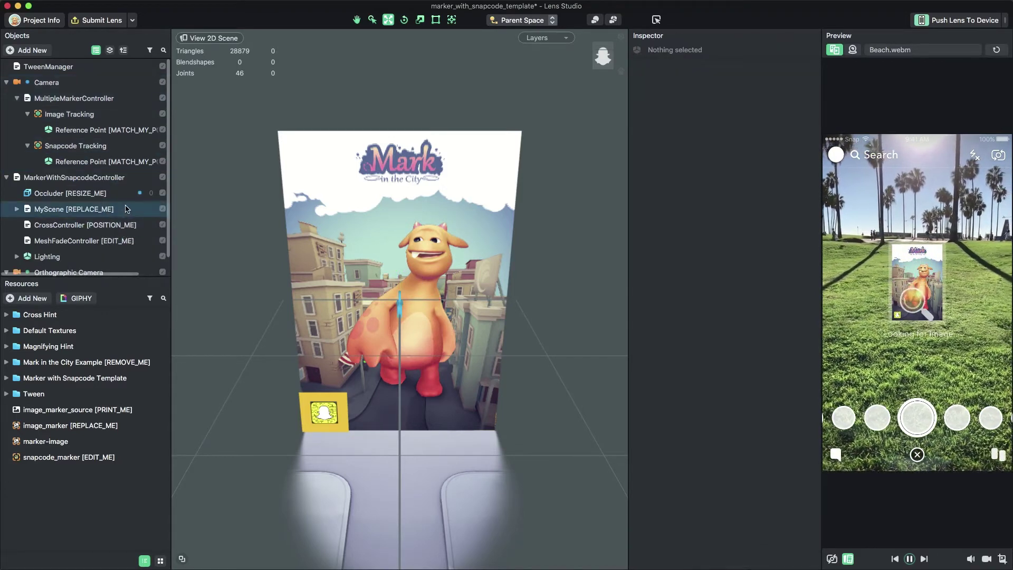
click(132, 165)
click(132, 131)
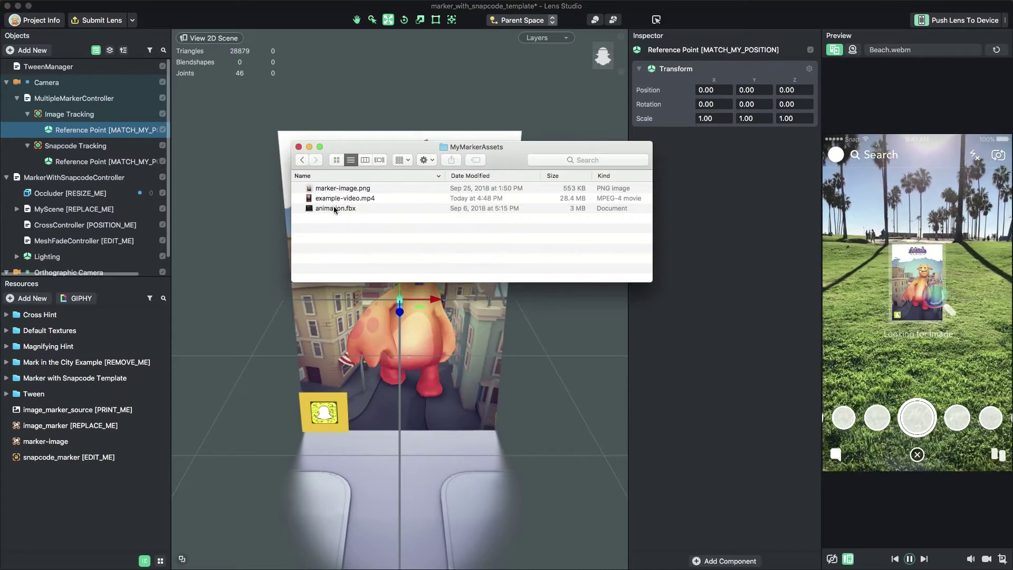
Import animation.fbx with default options and place it under MarkerWithSnapcodeController
drag(183, 204, 129, 265)
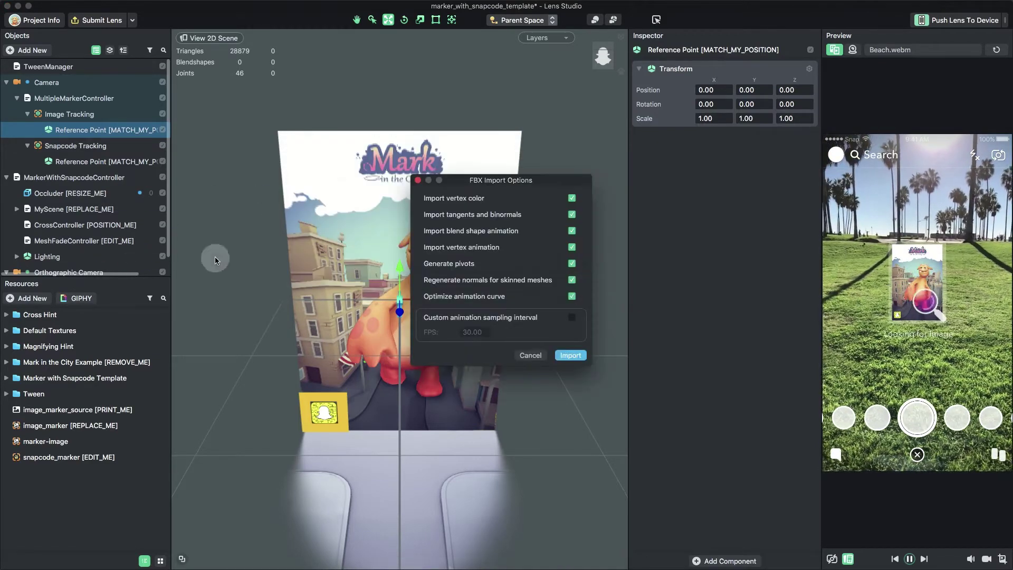
click(570, 355)
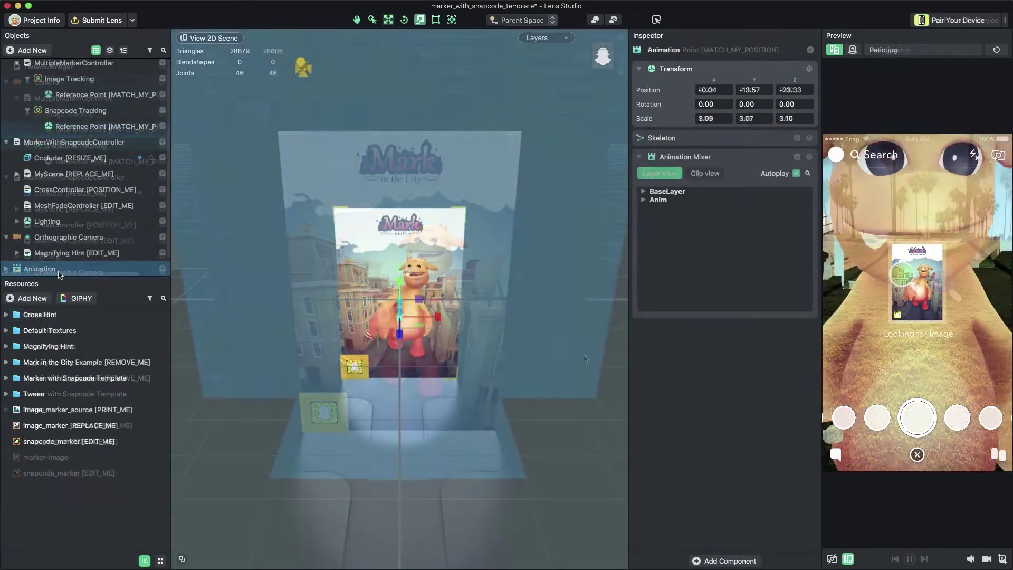
drag(58, 273, 80, 151)
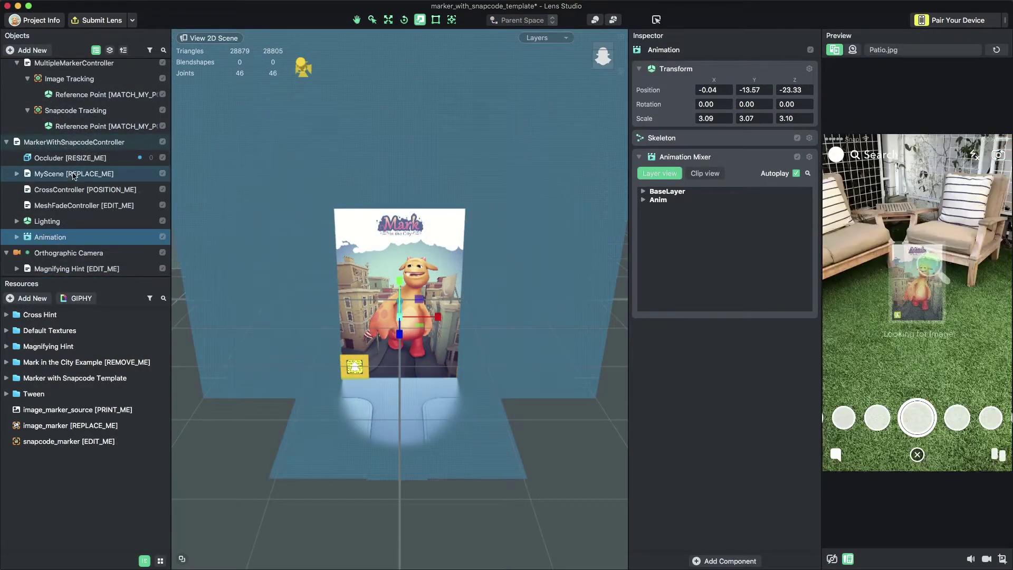
Delete the MyScene placeholder and select the Animation object
right_click(72, 175)
click(96, 242)
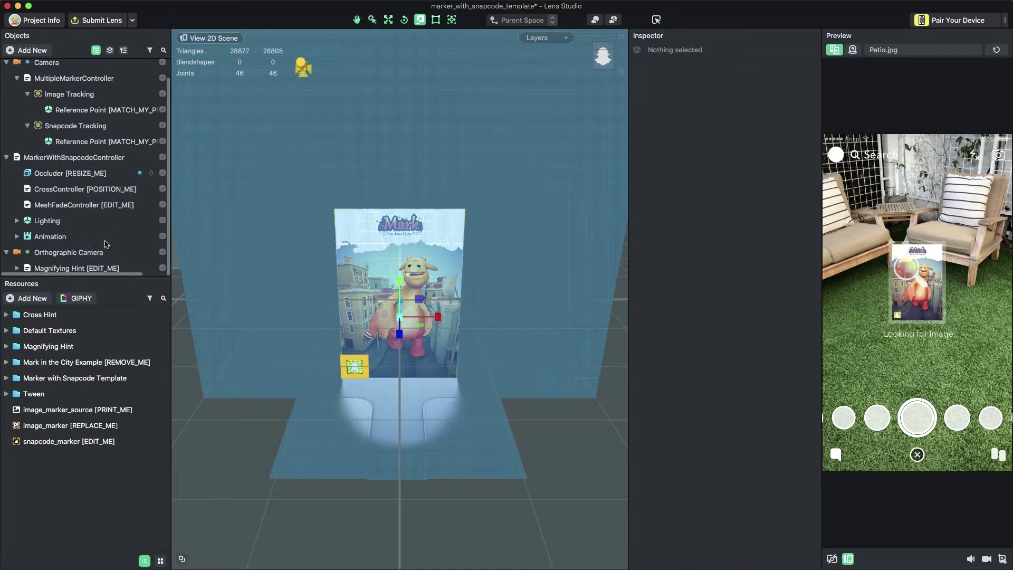
click(99, 237)
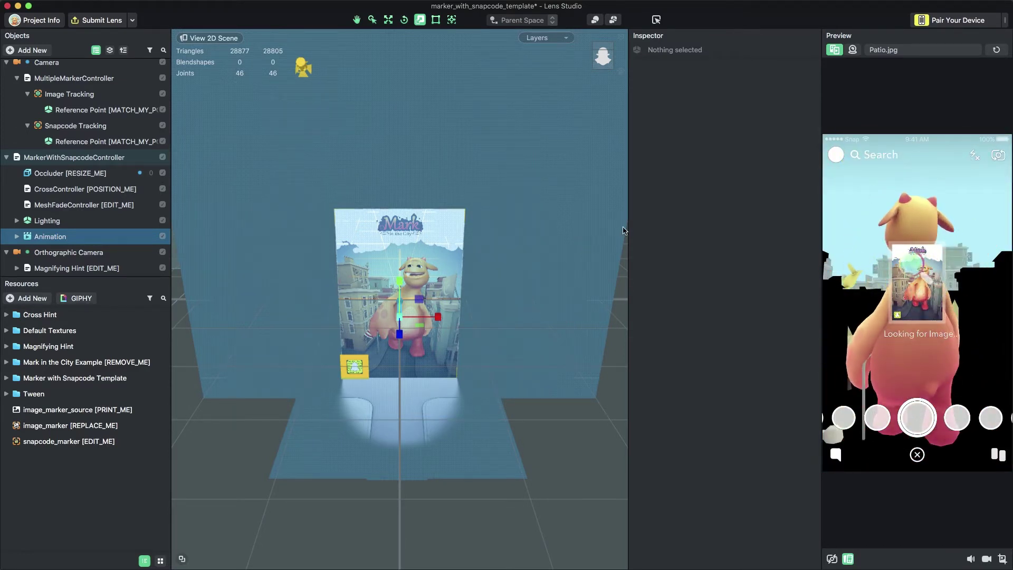
click(883, 50)
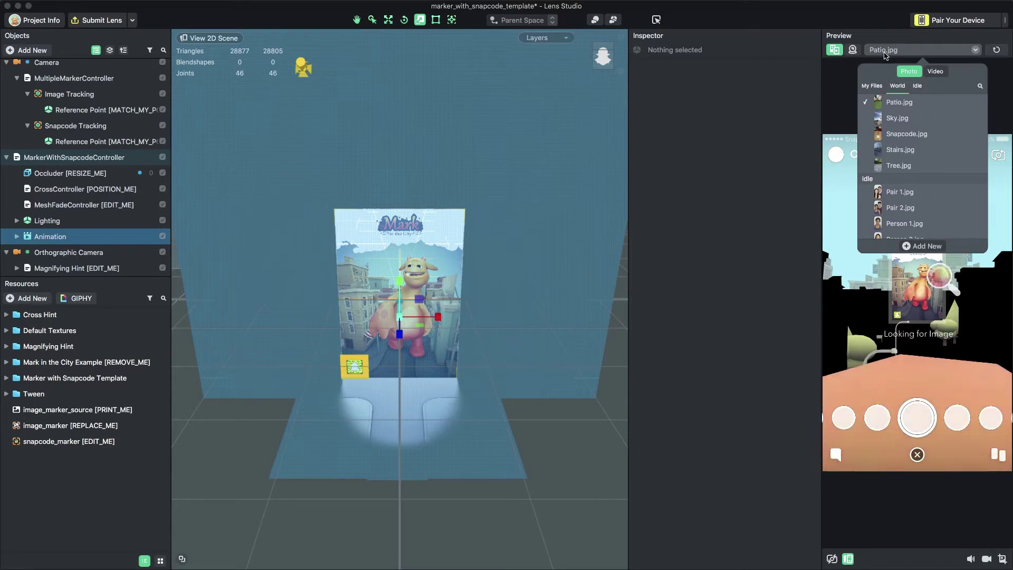
Switch the preview background to video using the imported example-video.mp4
click(935, 72)
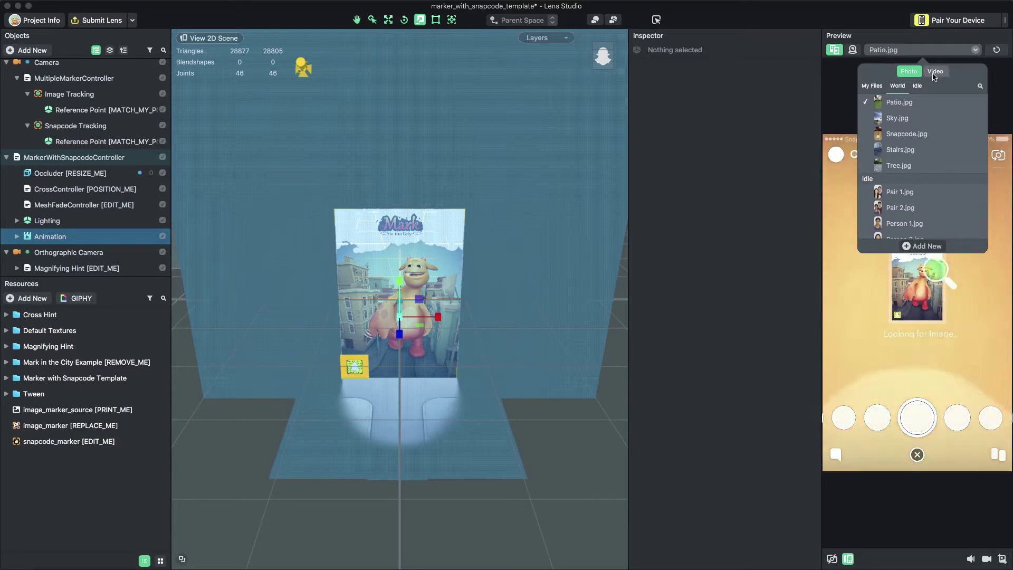
click(922, 245)
click(530, 90)
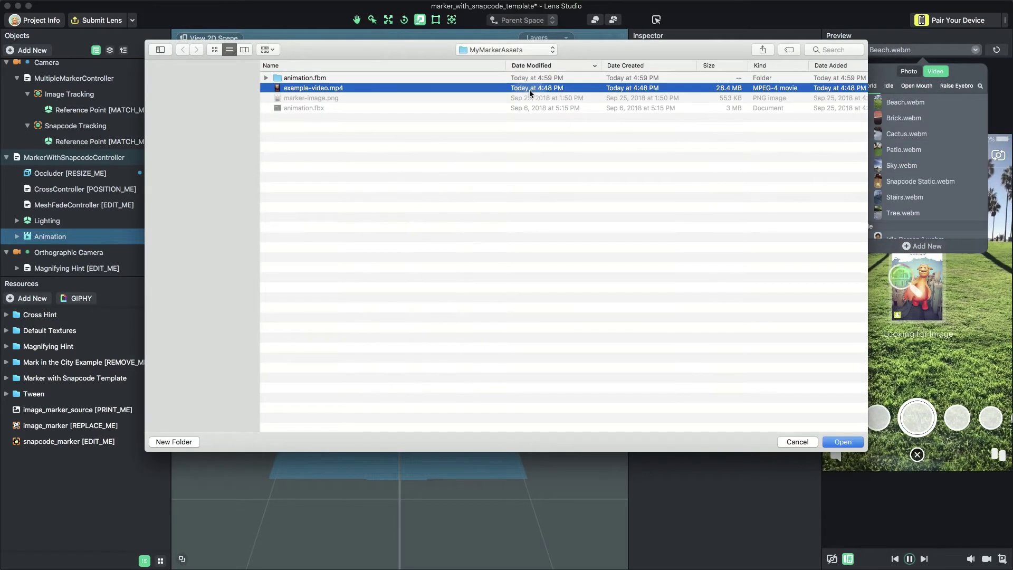
click(835, 442)
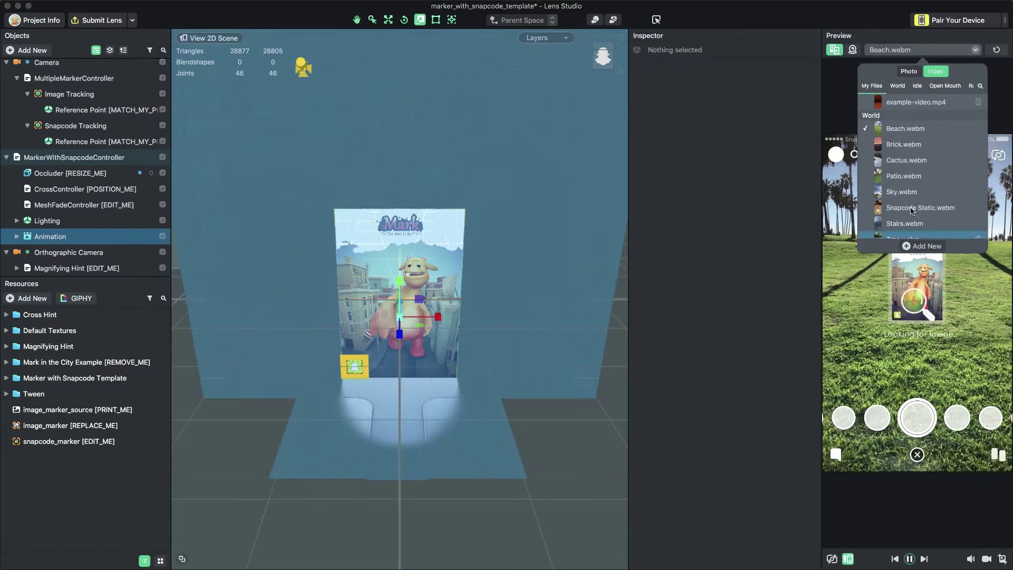
click(921, 117)
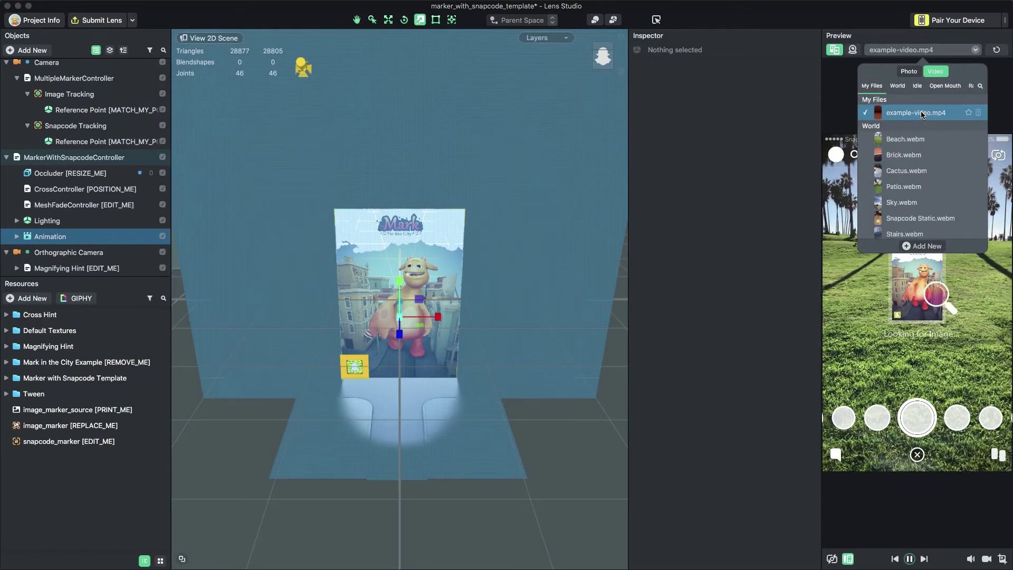
click(856, 120)
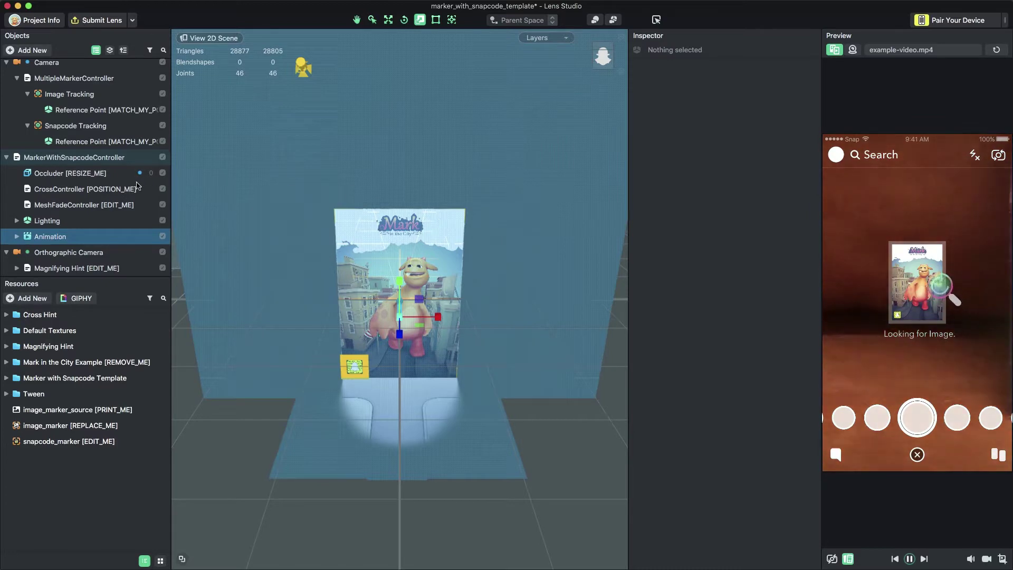
click(119, 189)
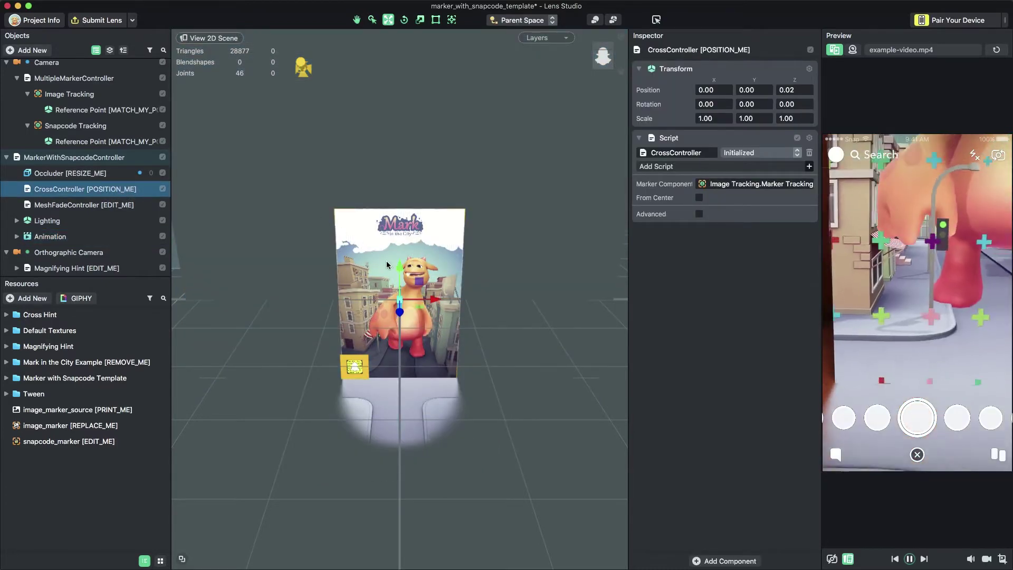
Drag the CrossController hint down onto the Snapcode square at the lower-left corner
mouse_move(400, 264)
mouse_down()
mouse_move(400, 369)
mouse_move(389, 370)
mouse_up()
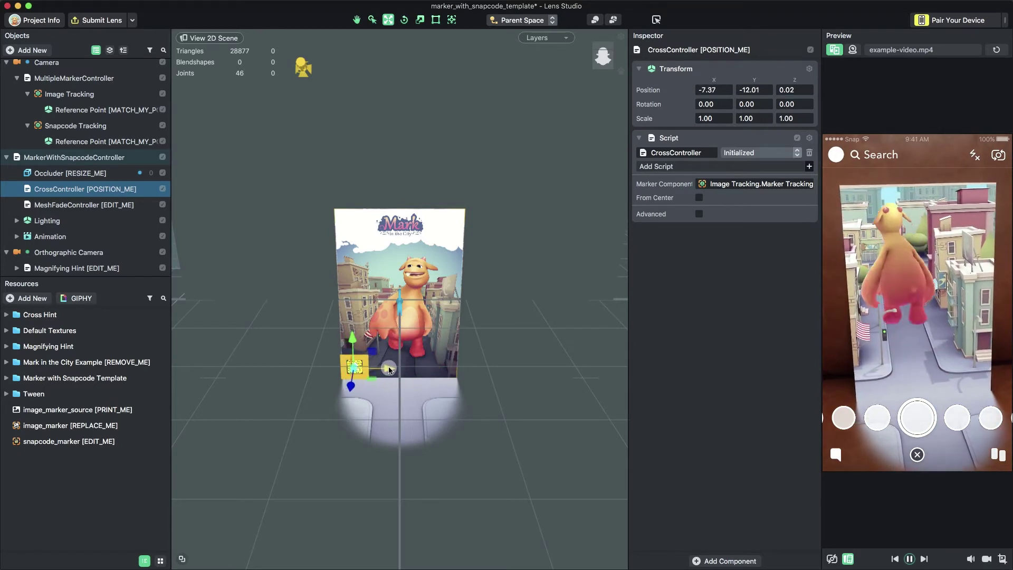
click(100, 175)
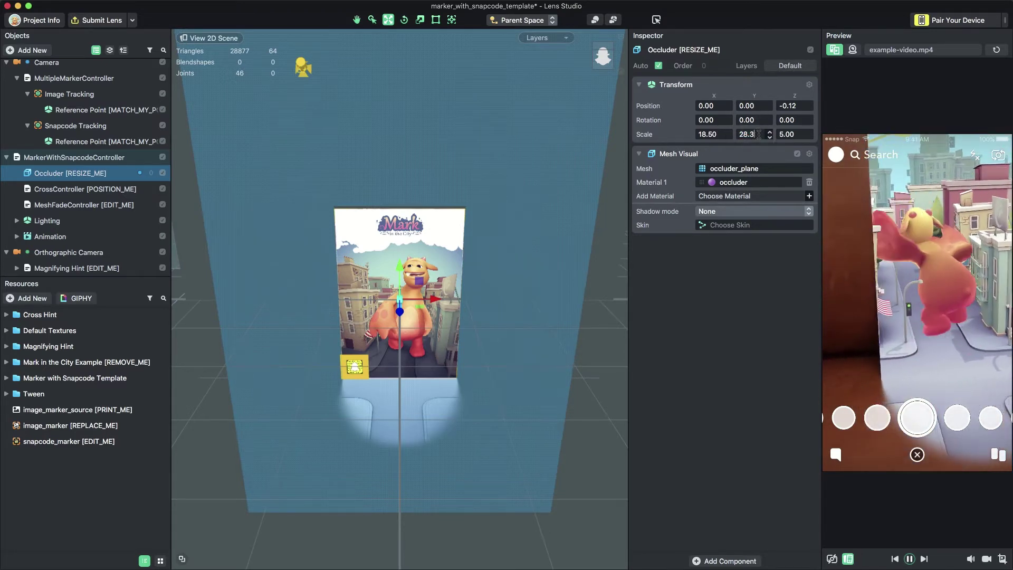
Enter 27.5 as the Occluder's Y scale, then stretch it to 27.90
key(BackSpace)
key(BackSpace)
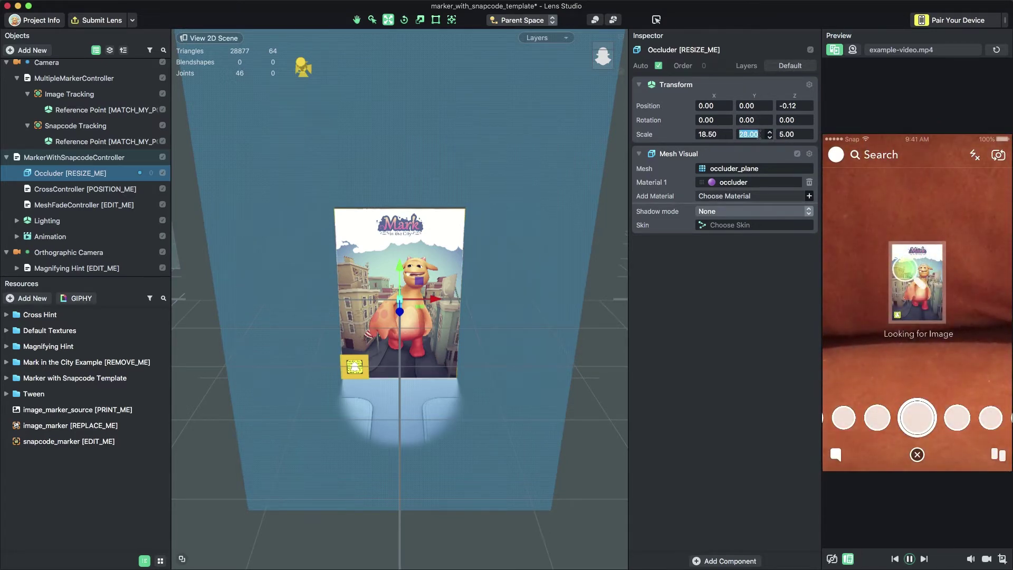
text(27.5)
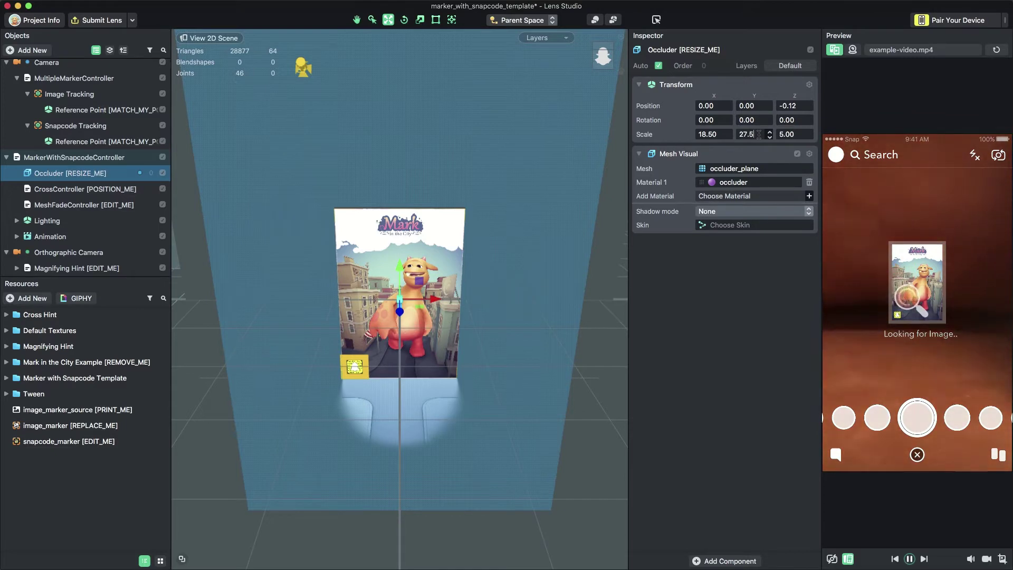
key(Tab)
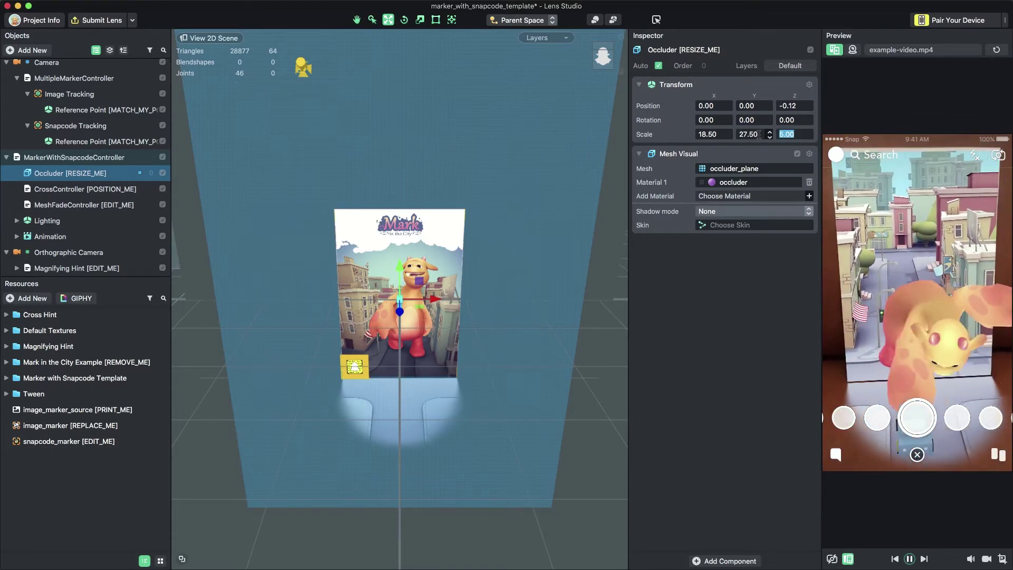
scroll(404, 348, up, 2)
scroll(404, 344, up, 2)
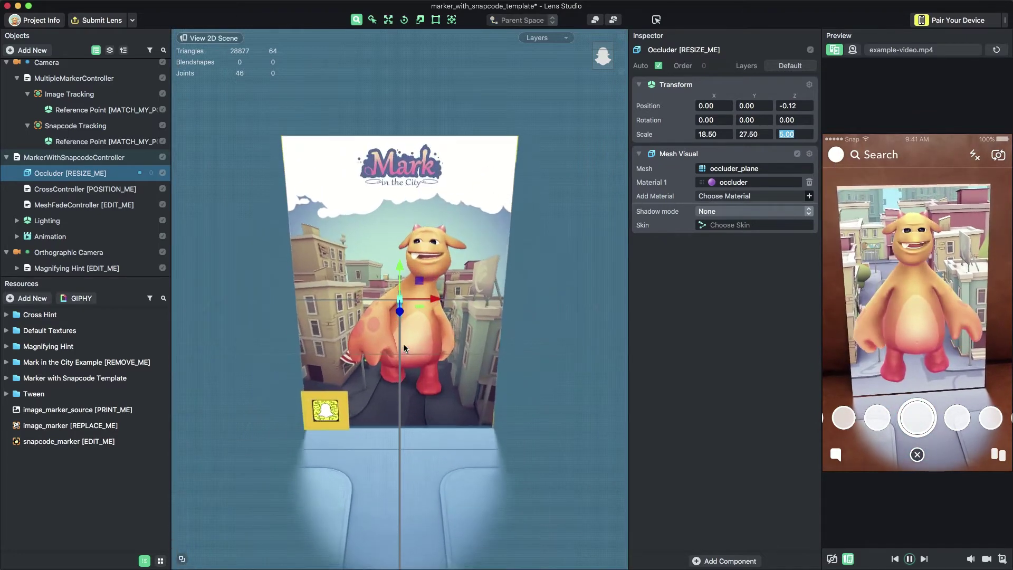
scroll(408, 292, up, 2)
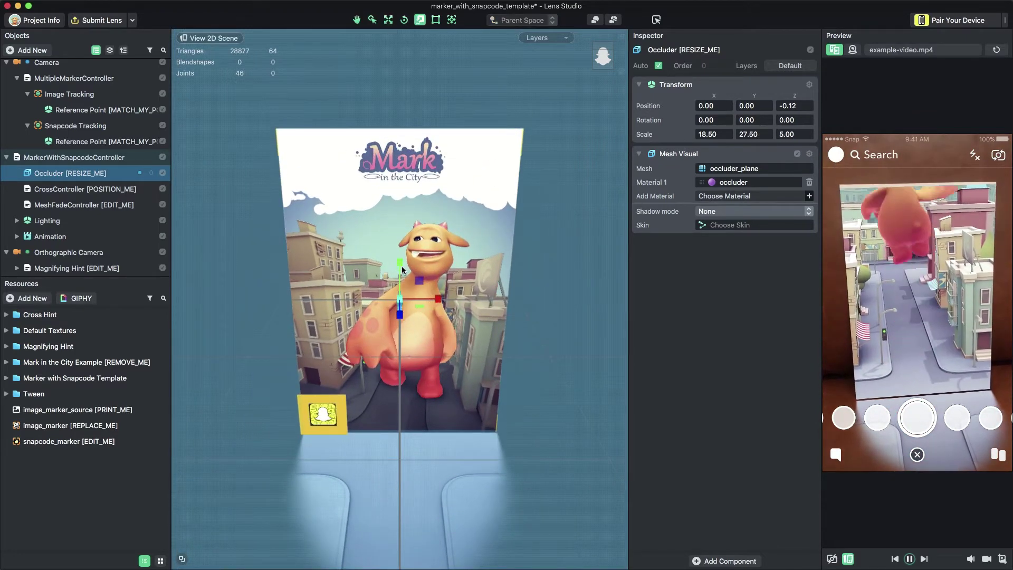
drag(400, 263, 399, 262)
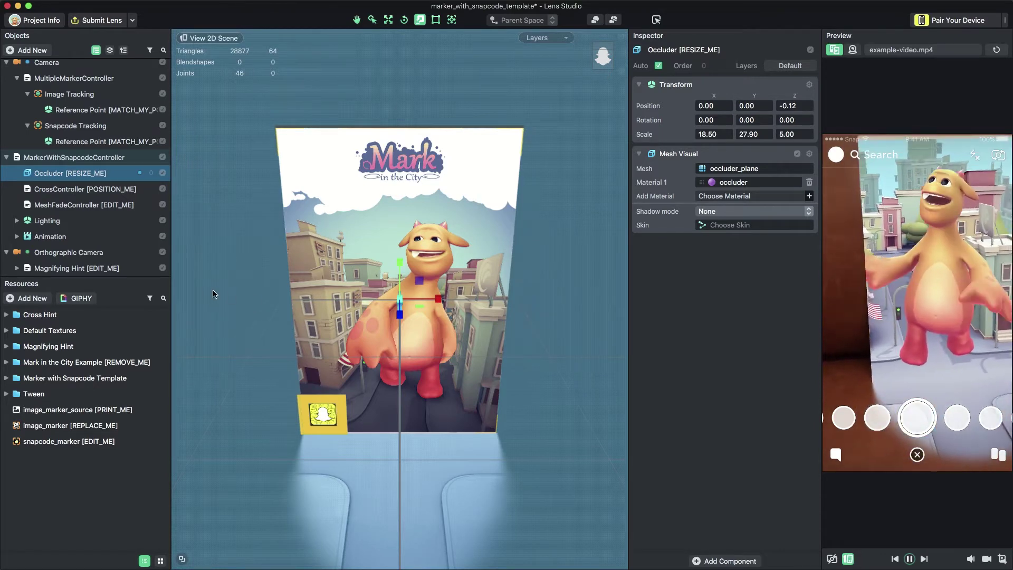
Find fade_material and turn on its Fizzle effect
click(163, 298)
text(fade)
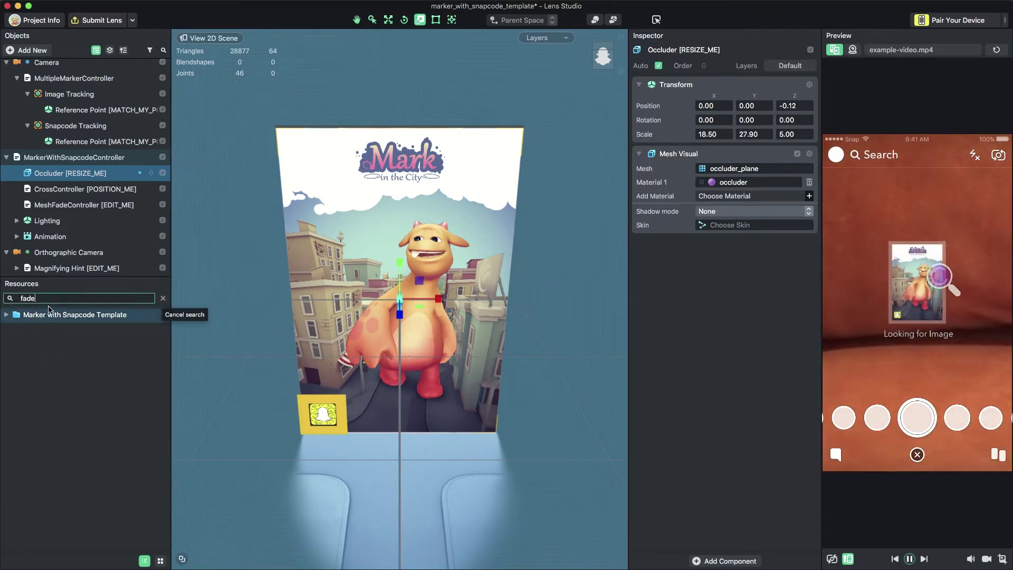
click(6, 315)
click(35, 346)
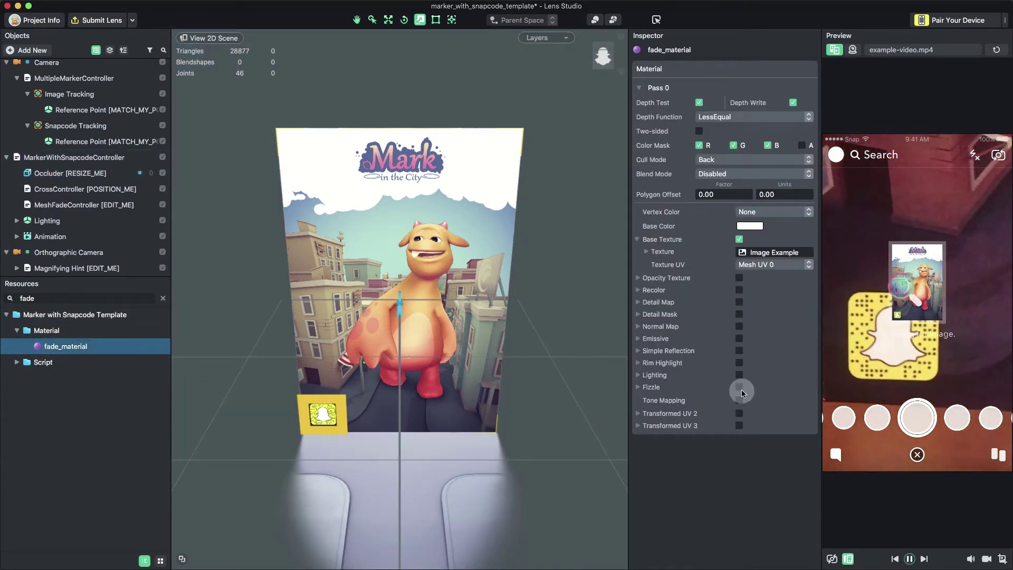
click(739, 388)
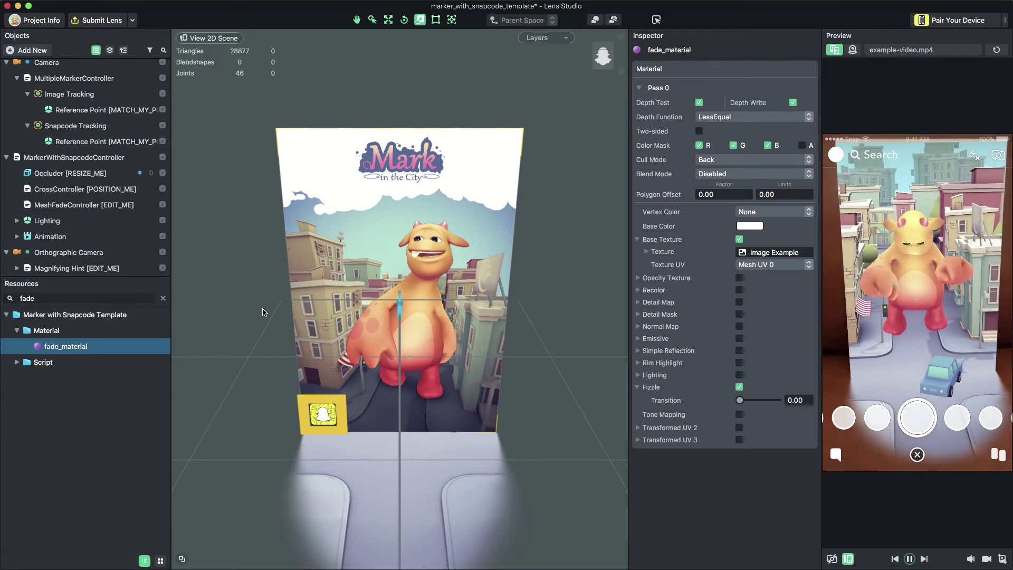
Assign fade_material to MeshFadeController's first Fade Materials slot, keeping Fade Out
click(102, 205)
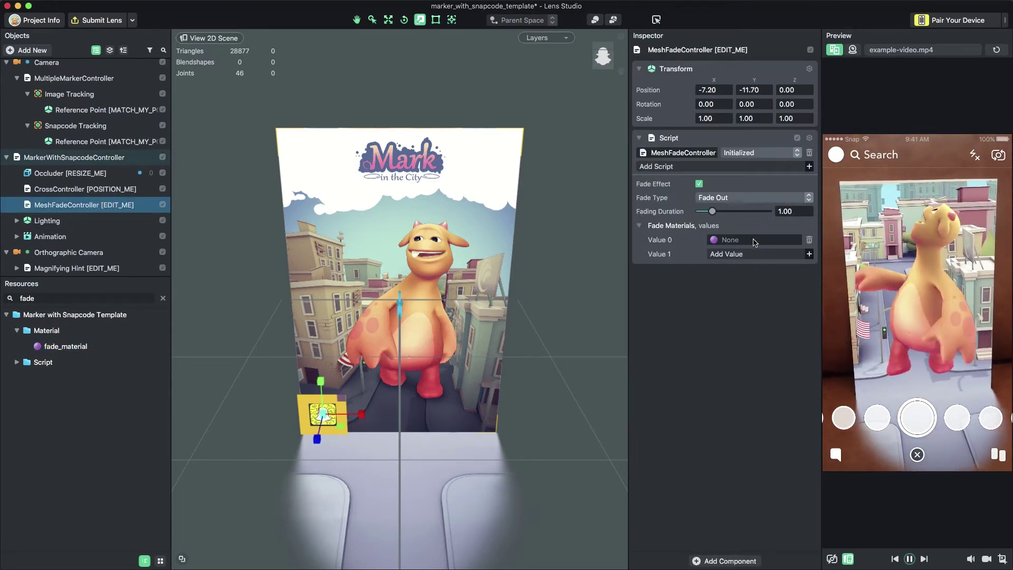
click(753, 240)
text(fa)
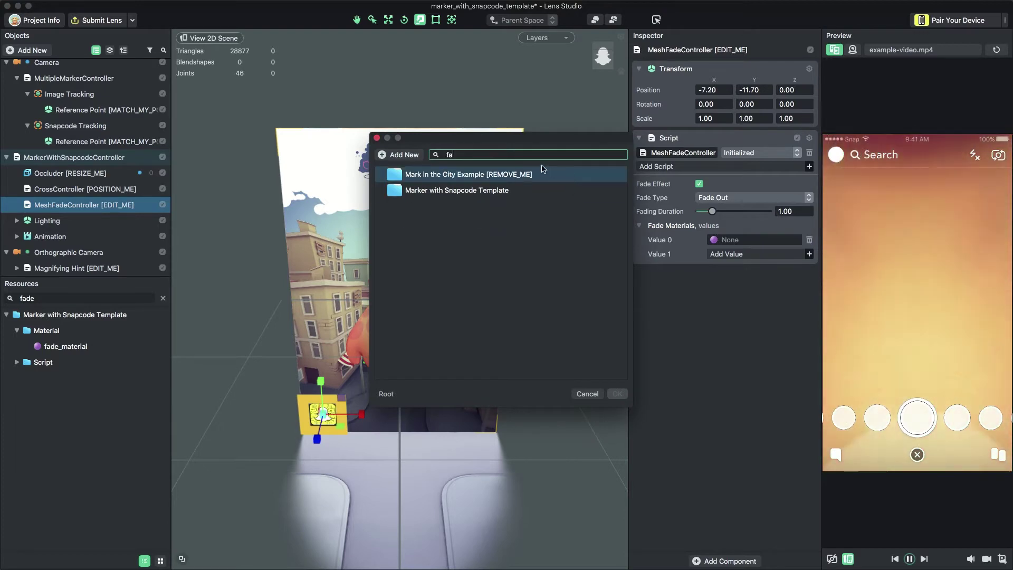
text(de)
double_click(498, 175)
double_click(498, 175)
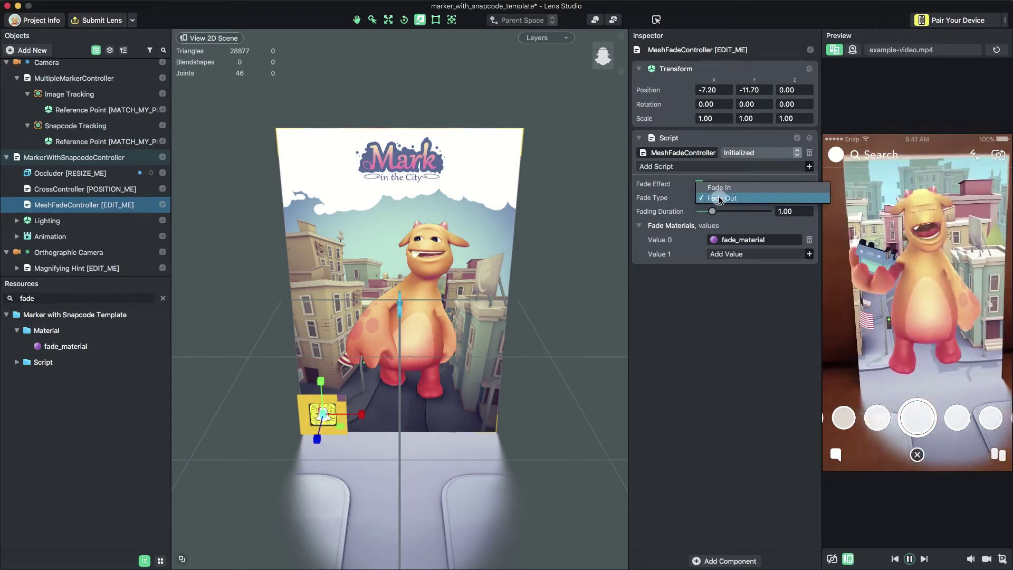
click(718, 199)
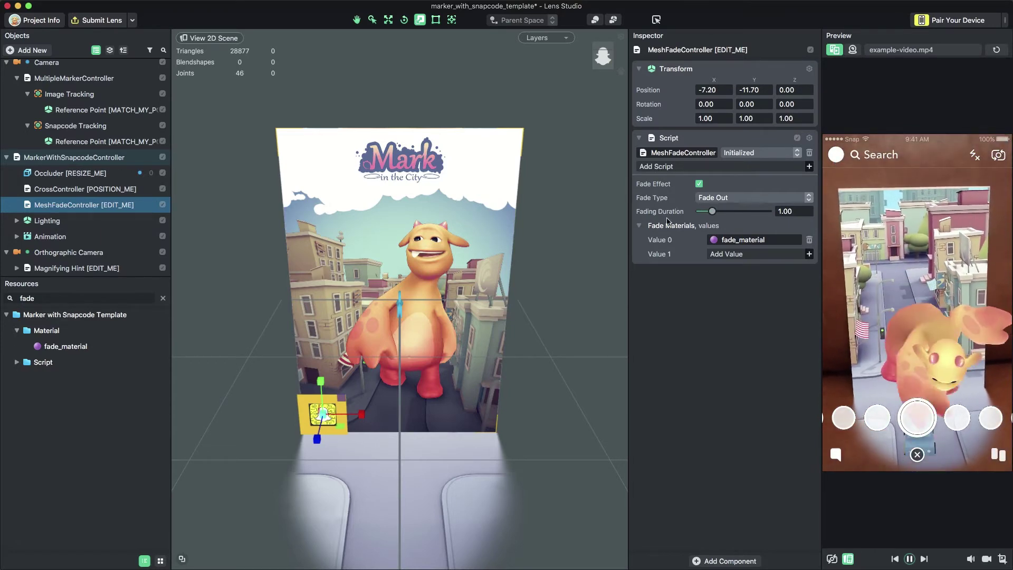
click(146, 270)
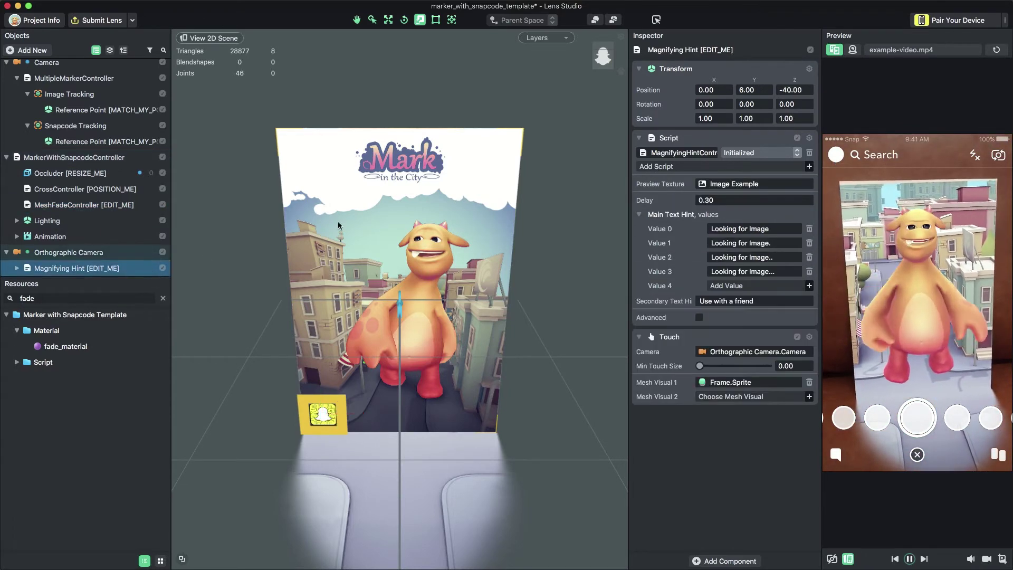
Import marker-image.png from the assets folder as the Magnifying Hint's preview texture
click(760, 185)
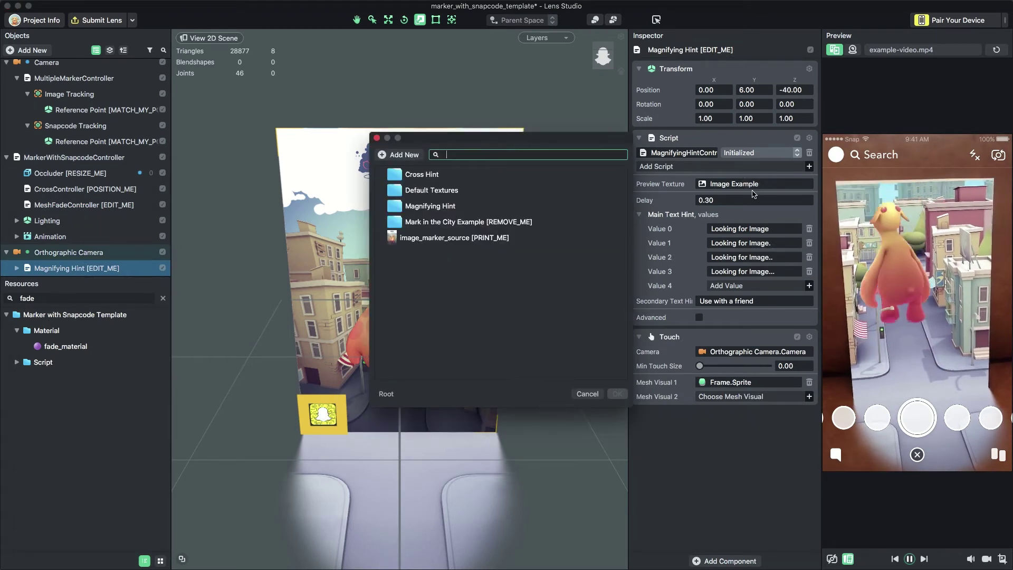
click(405, 155)
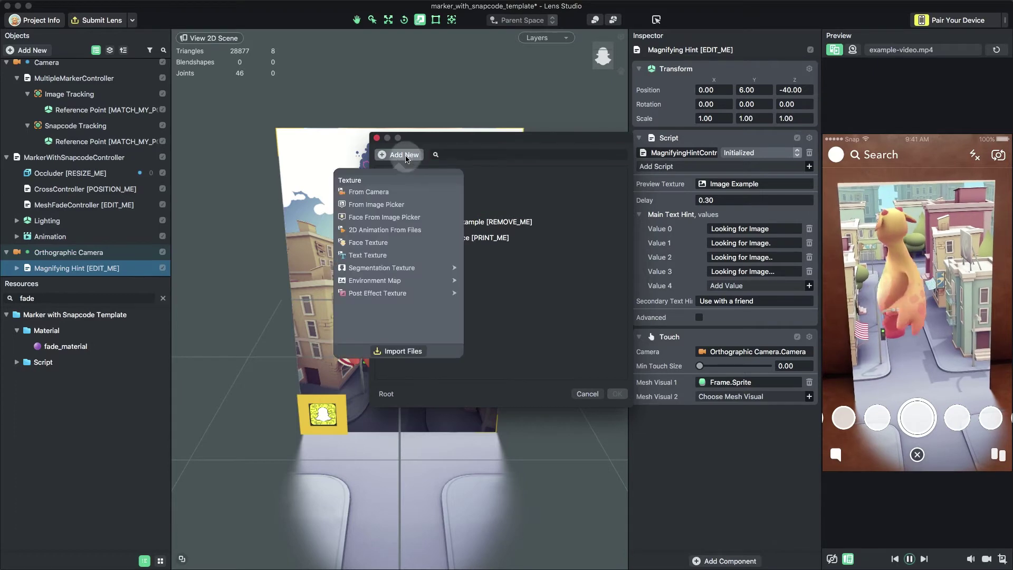
click(404, 351)
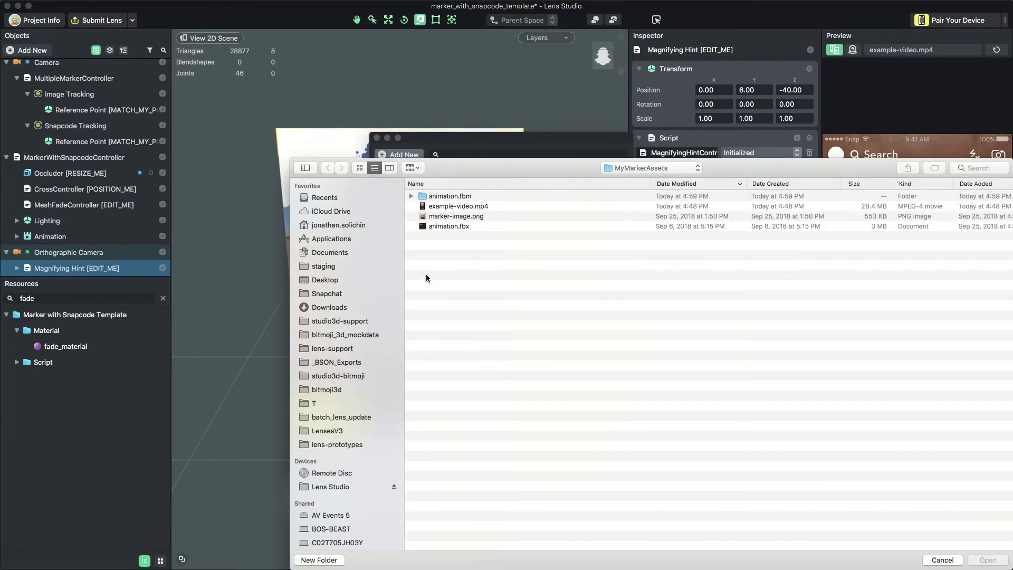
double_click(455, 216)
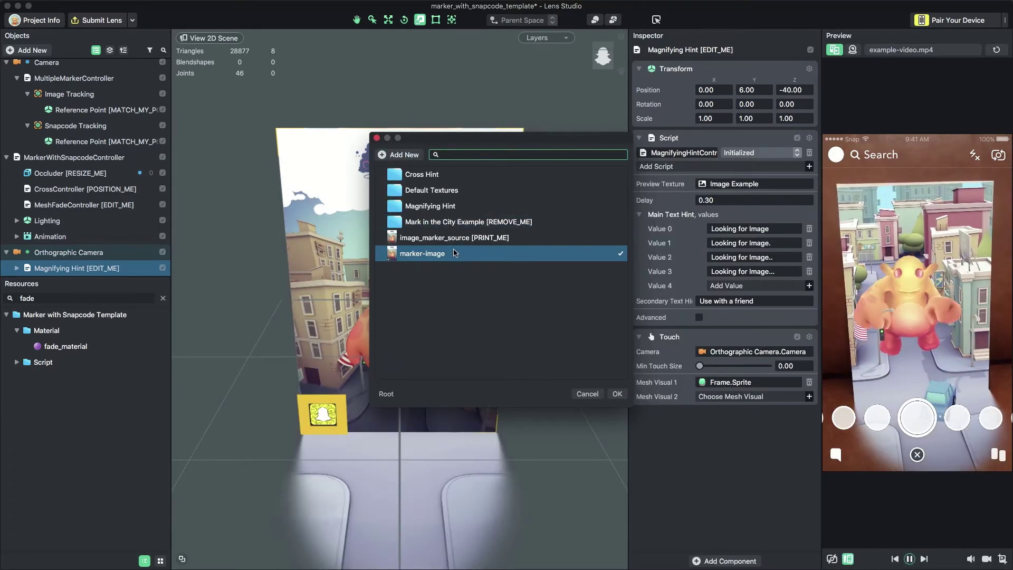
click(453, 253)
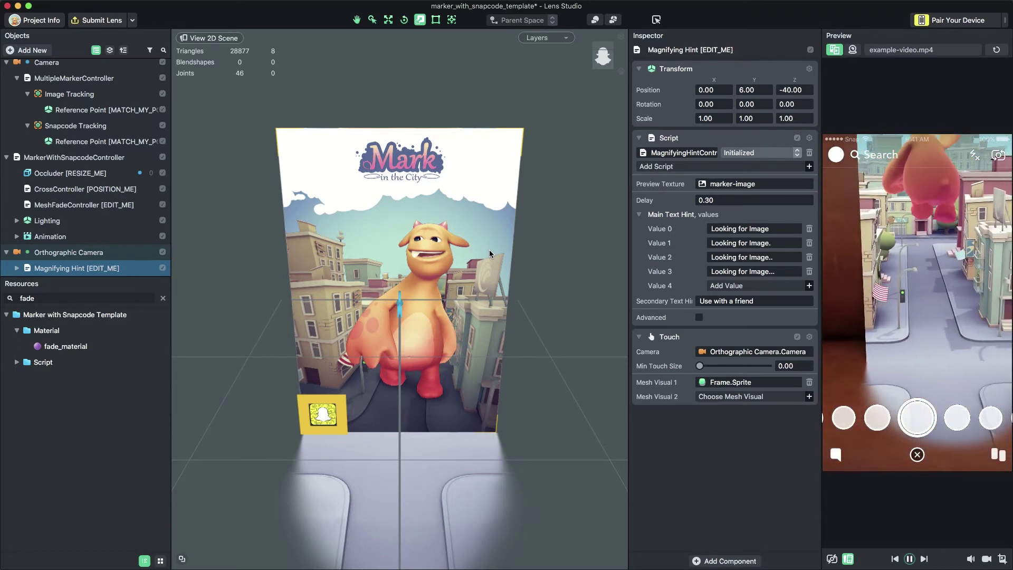
click(947, 24)
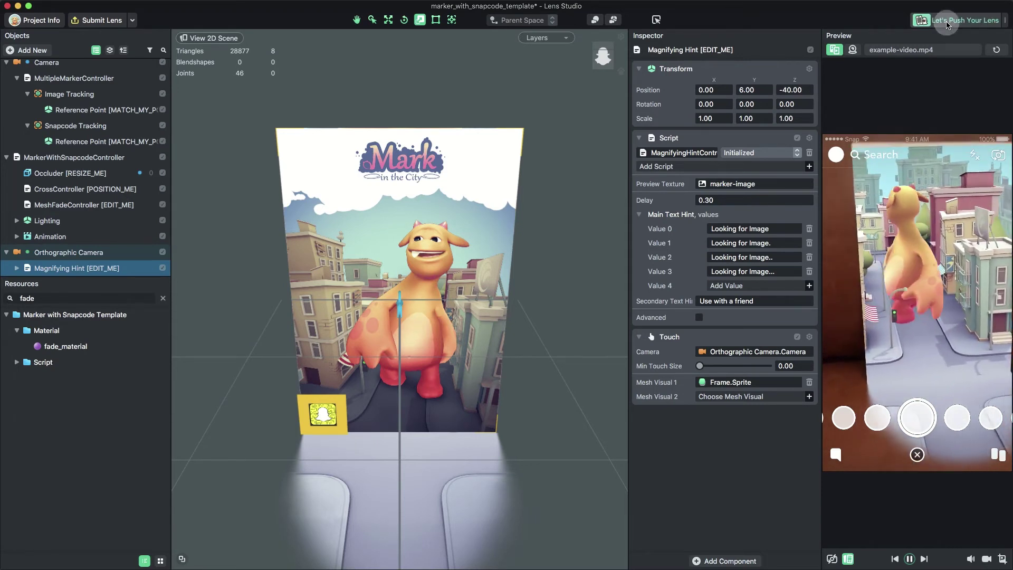
Push the lens to the paired phone for testing
click(948, 24)
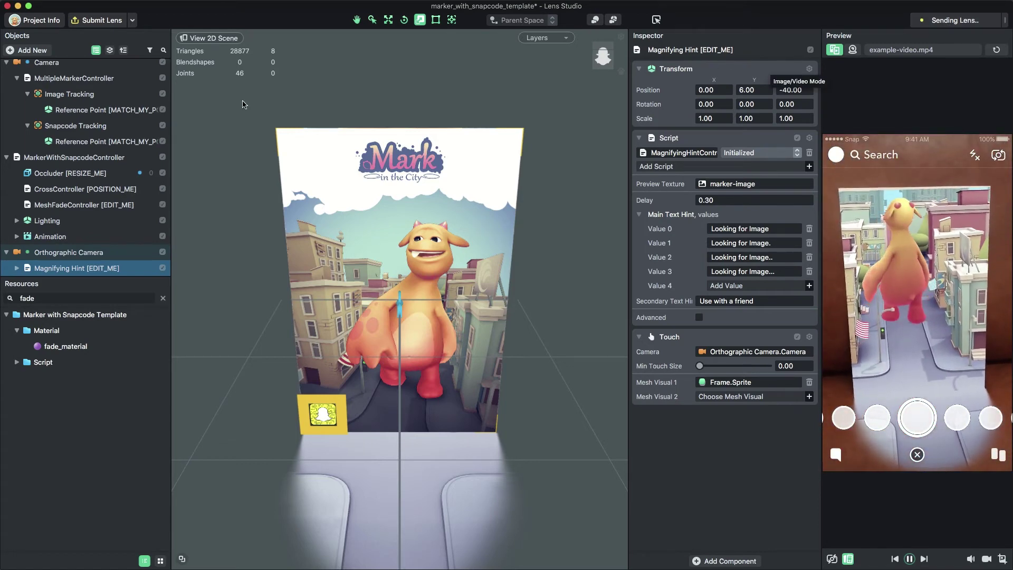
click(60, 20)
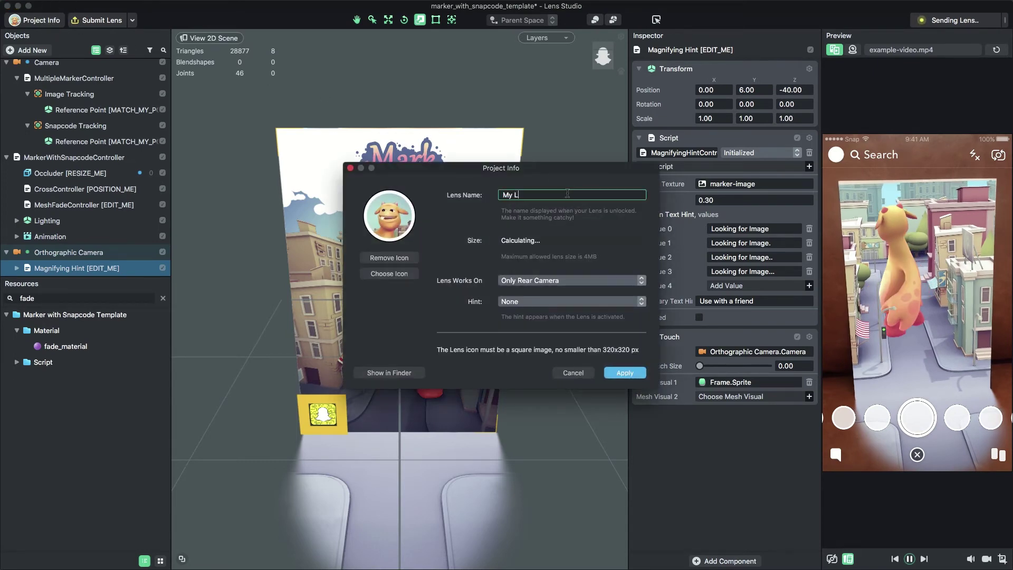
Set marker-image.png as the lens icon, cropped to the character's head, and apply
click(401, 274)
double_click(449, 215)
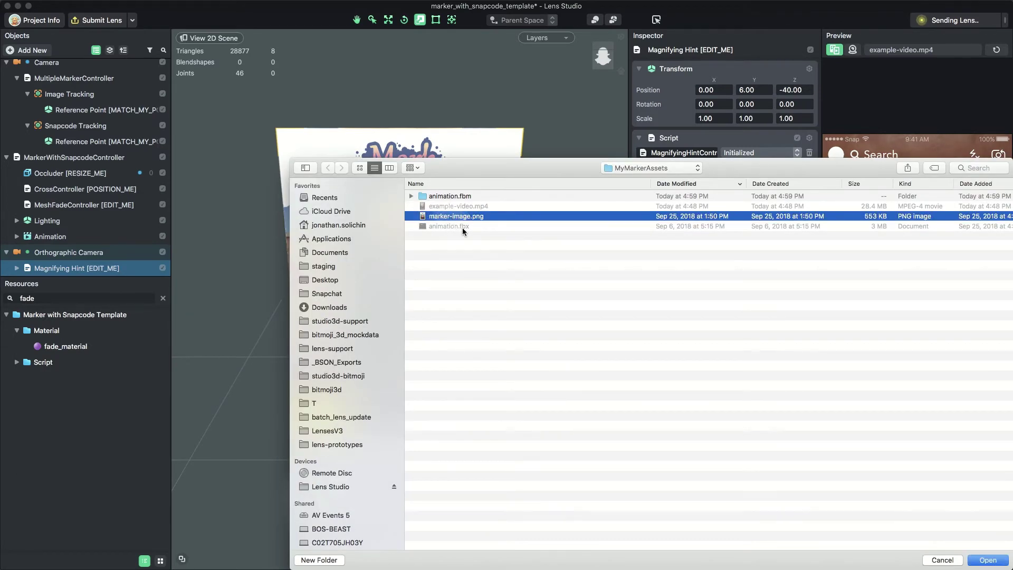
drag(508, 301, 539, 265)
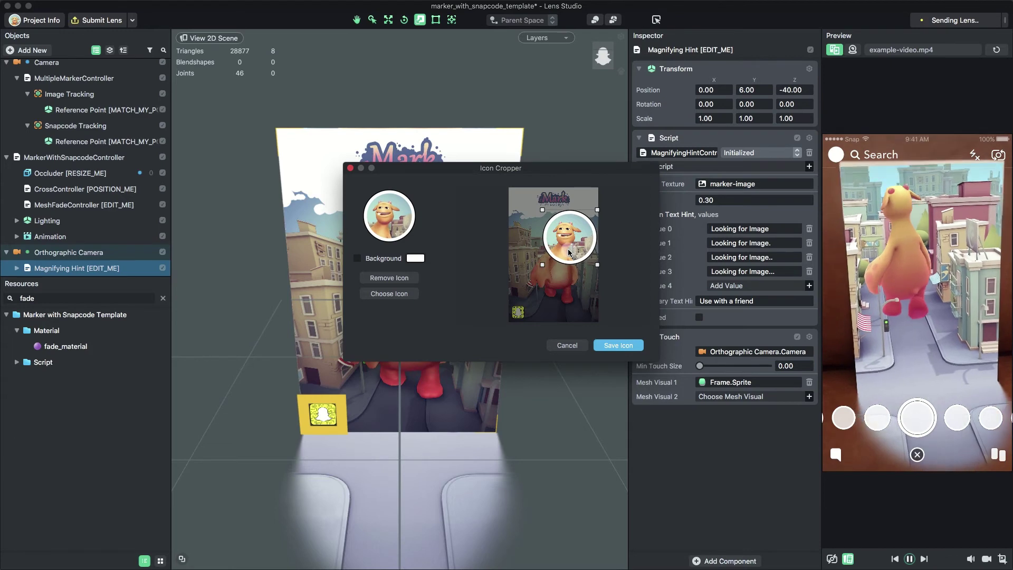
click(614, 345)
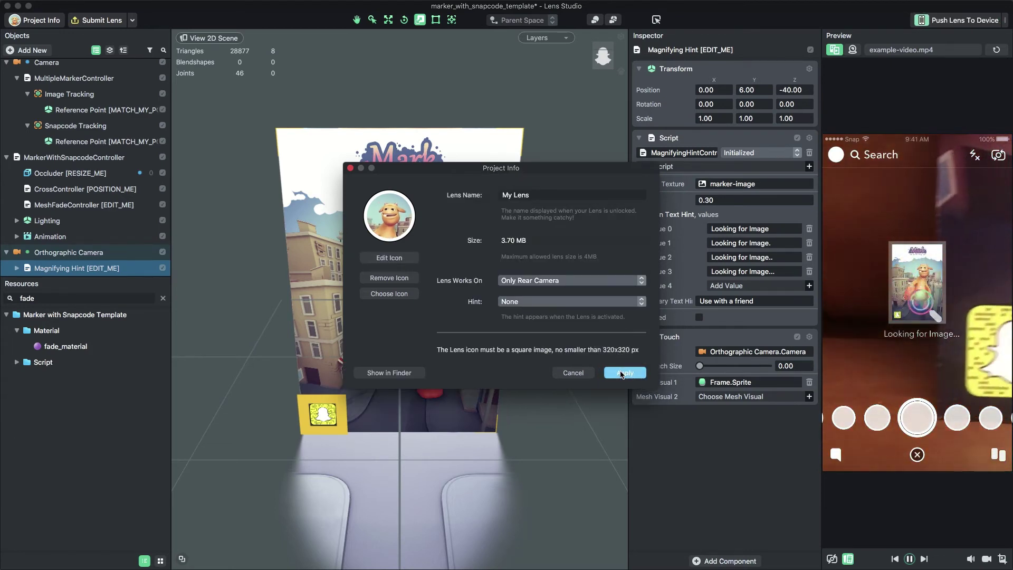
click(622, 373)
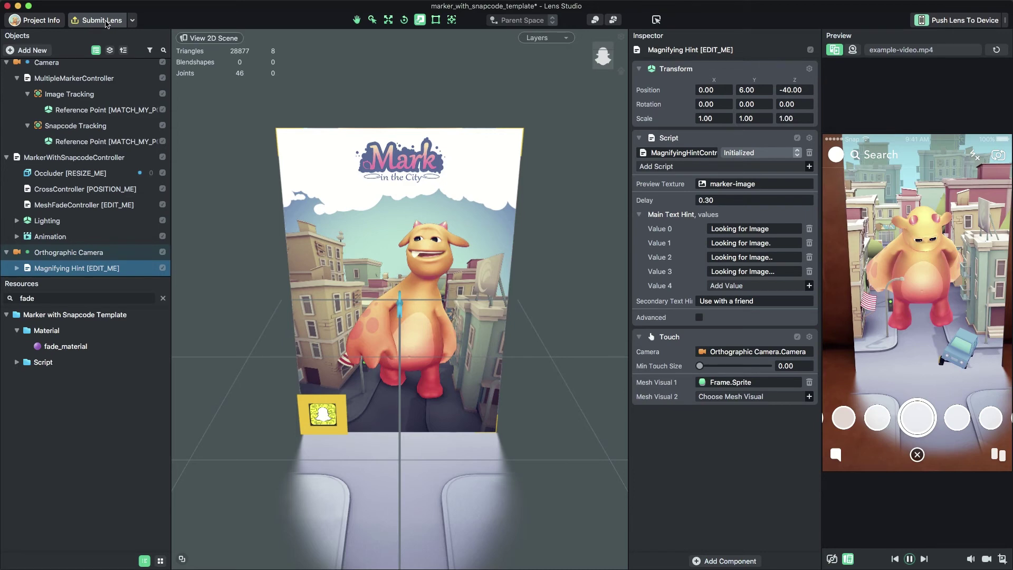
Submit 'My Lens' and confirm the submission
click(112, 22)
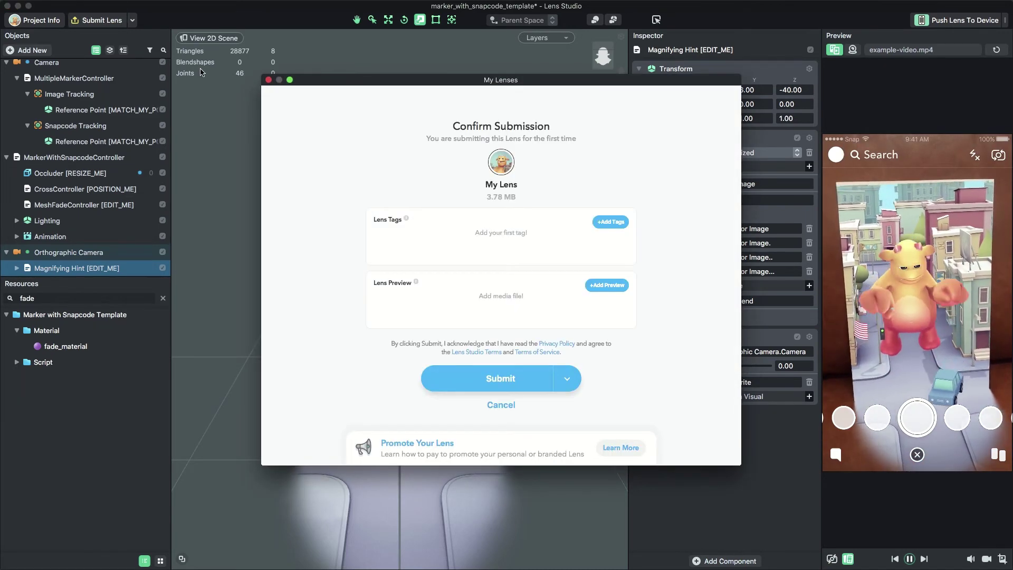
click(469, 376)
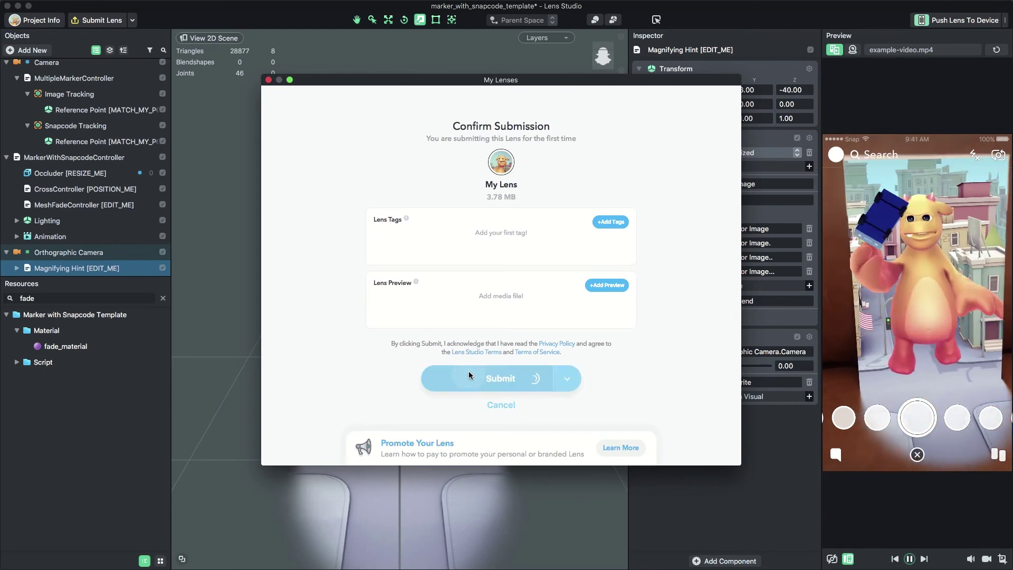